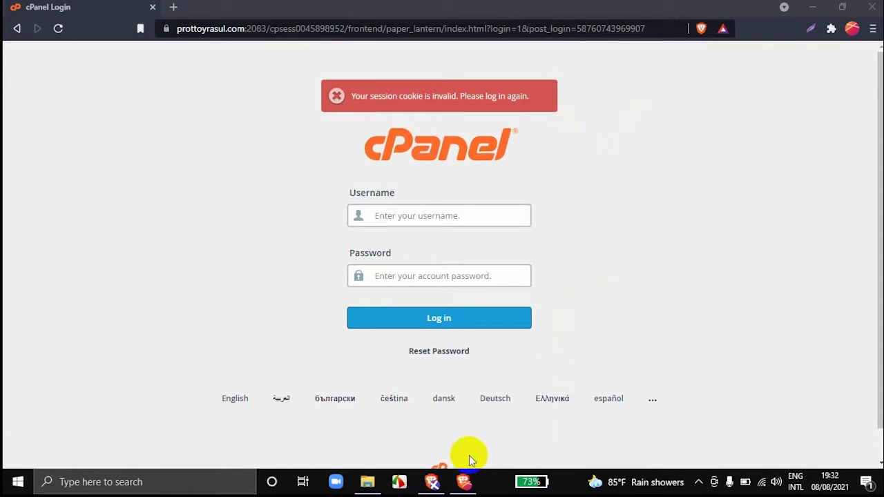
Bring the Fiverr browser window forward from the taskbar.
left_click(441, 482)
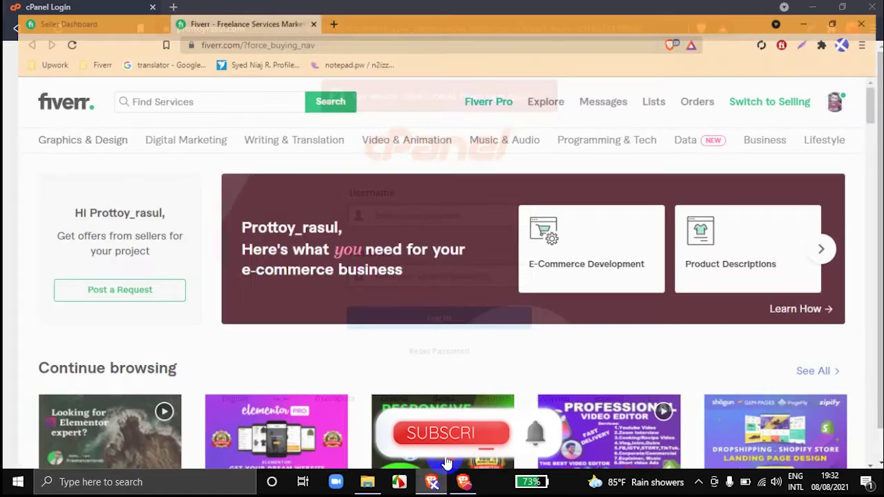
Search Fiverr services for 'divi'.
left_click(193, 90)
type("divi")
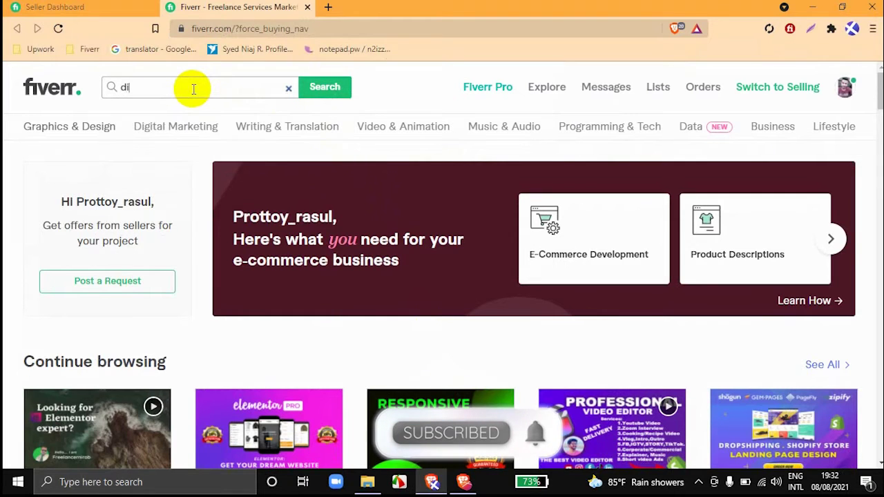
key("Return")
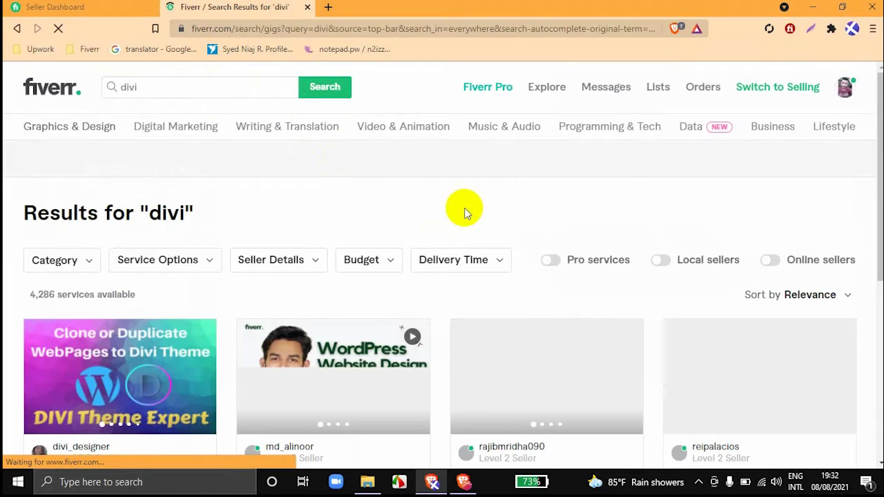
Scroll the divi results and highlight the 4,286 available services count.
scroll(463, 207, "down", 3)
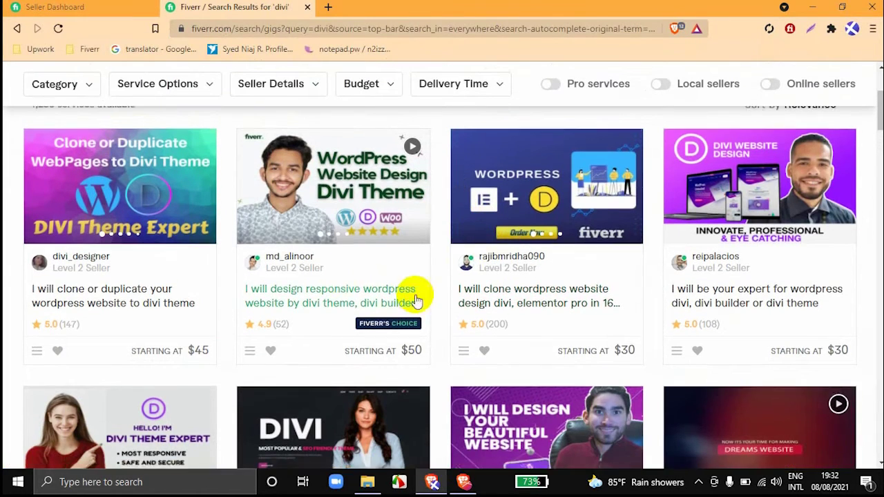
scroll(414, 286, "up", 2)
scroll(417, 302, "down", 1)
scroll(416, 302, "down", 1)
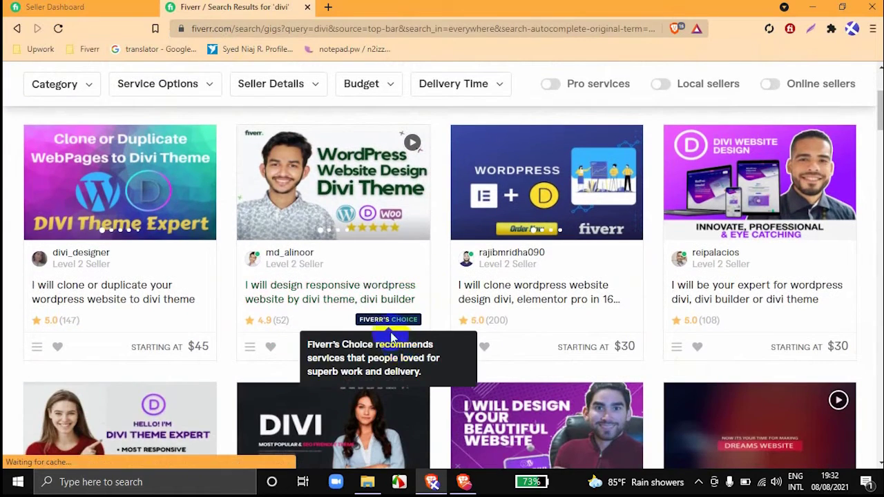
scroll(373, 310, "up", 3)
left_click_drag(55, 293, 20, 293)
left_click(185, 296)
Highlight the first two gigs' ratings, 5.0 (147) and 4.9 (52), and browse further.
scroll(438, 301, "down", 3)
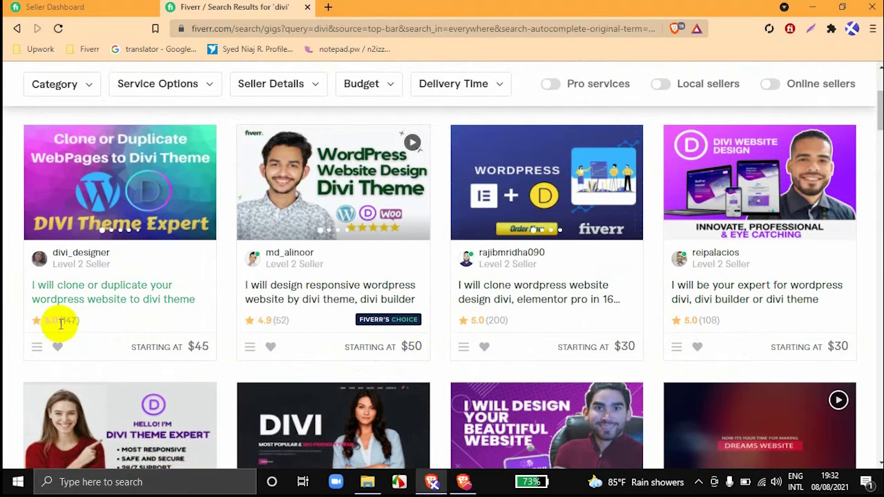
left_click_drag(95, 321, 34, 319)
left_click_drag(296, 321, 254, 323)
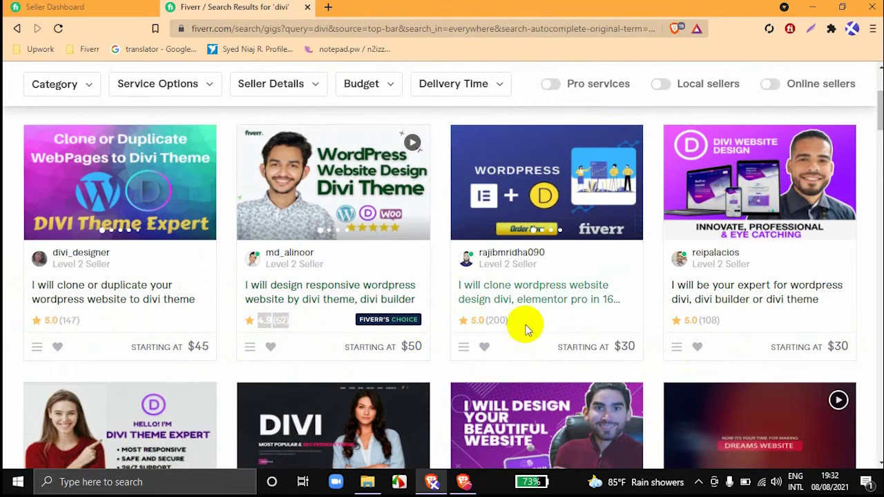
scroll(532, 323, "down", 5)
scroll(536, 338, "down", 4)
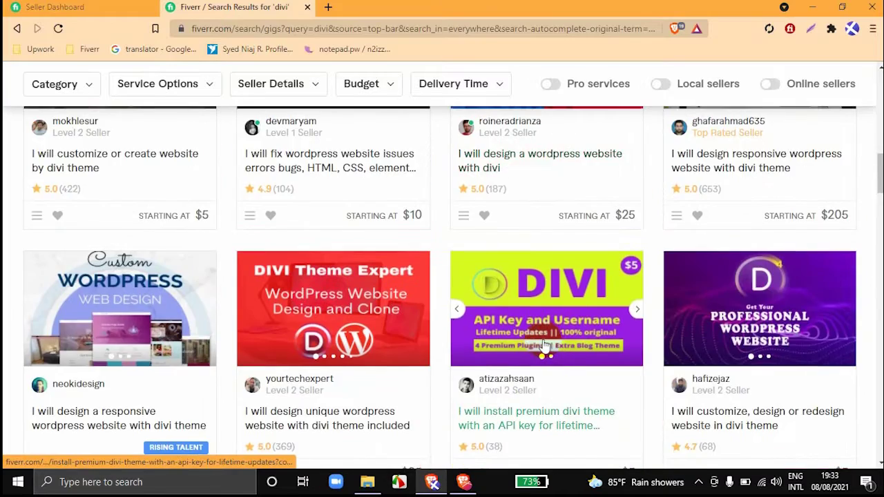
scroll(314, 342, "down", 2)
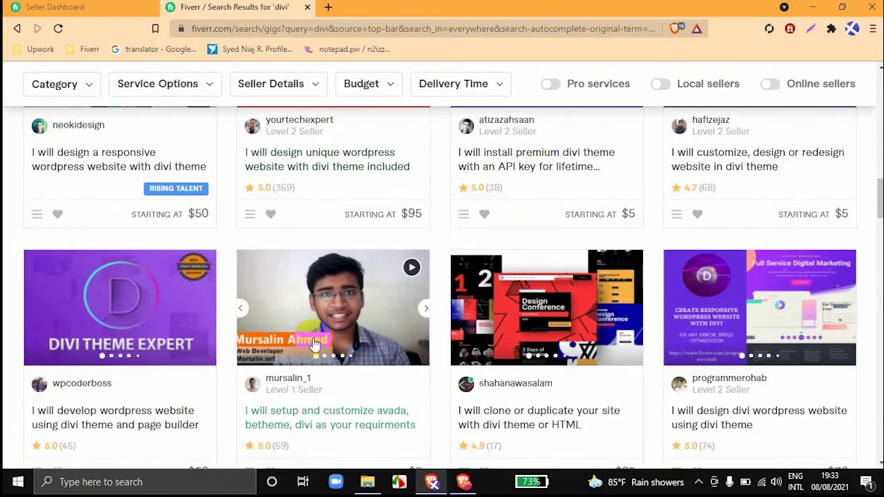
scroll(340, 262, "down", 6)
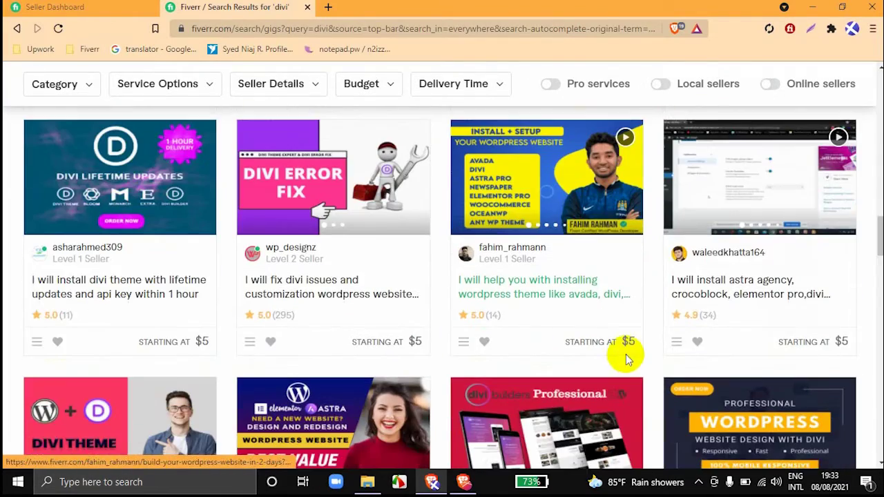
scroll(630, 352, "down", 2)
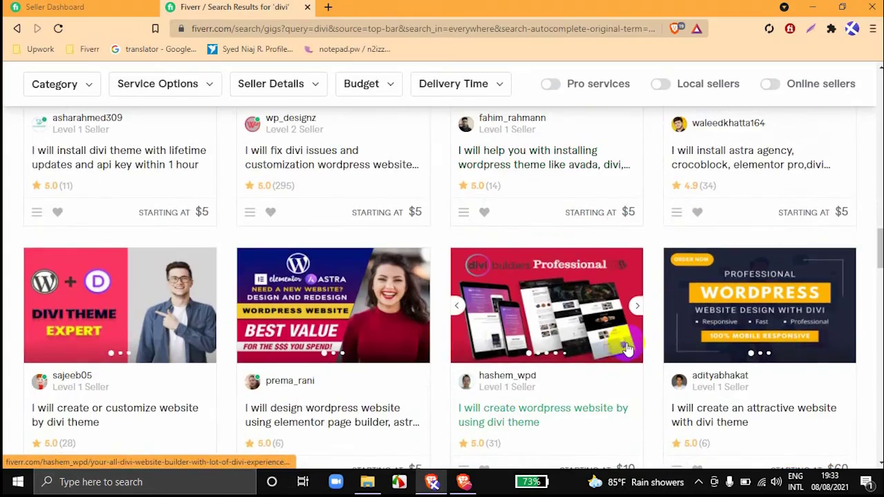
scroll(630, 352, "down", 4)
scroll(630, 352, "up", 15)
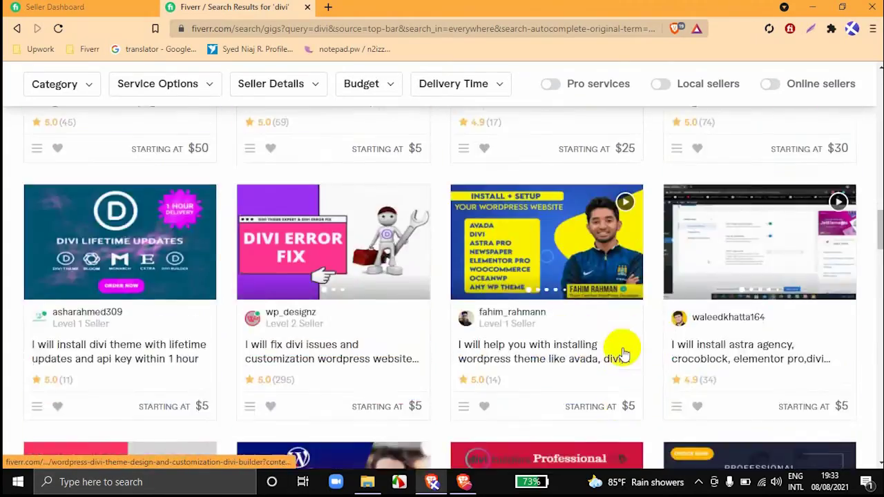
scroll(623, 355, "up", 5)
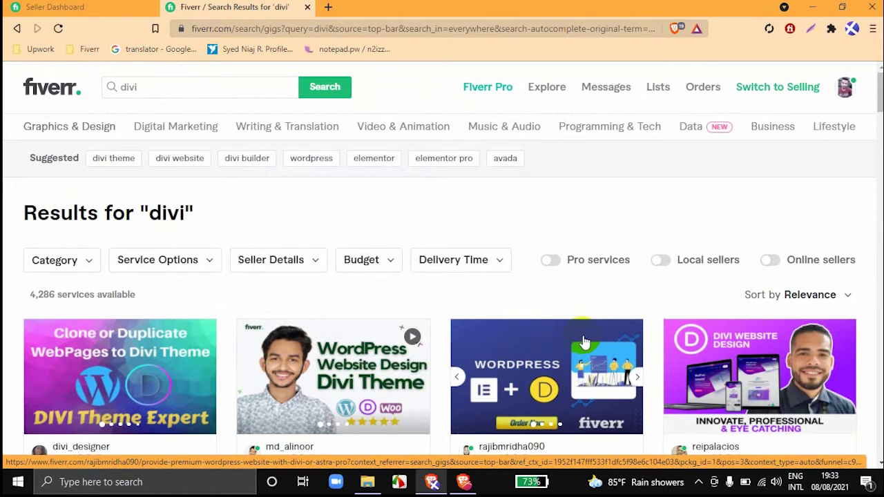
Look through the listings on the divi results page.
left_click(570, 304)
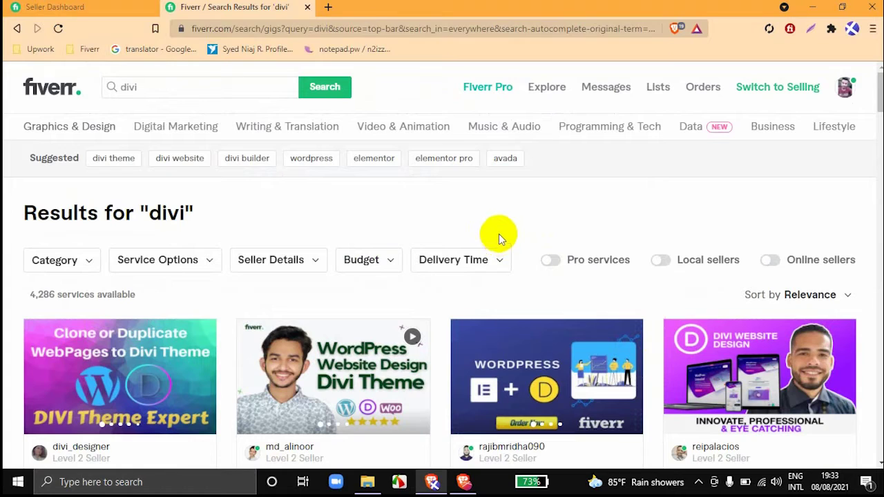
scroll(483, 238, "down", 8)
scroll(514, 247, "up", 8)
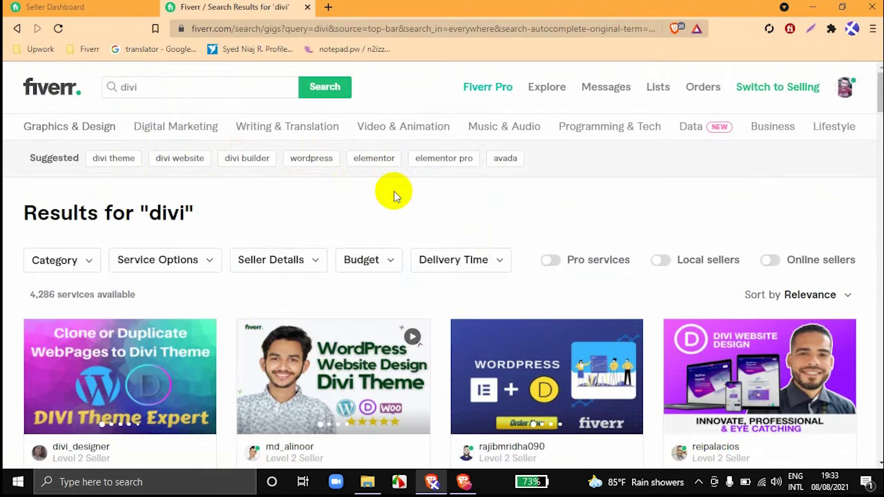
mouse_move(407, 127)
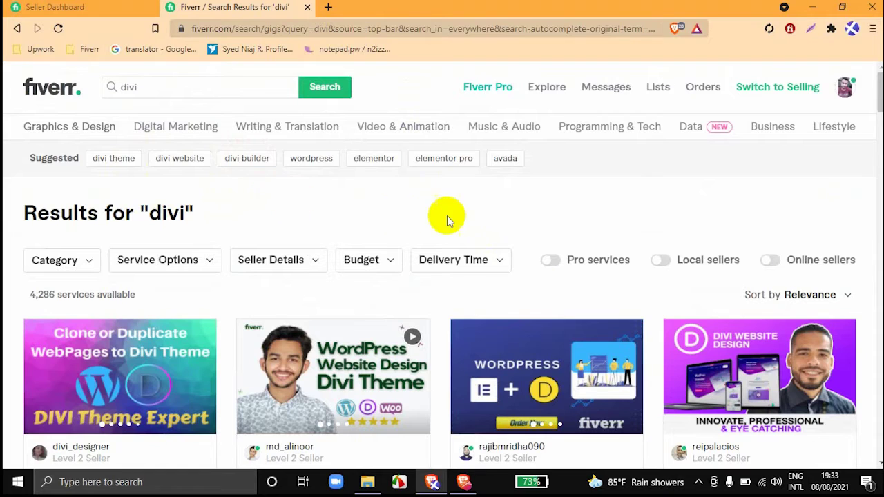
scroll(504, 211, "down", 2)
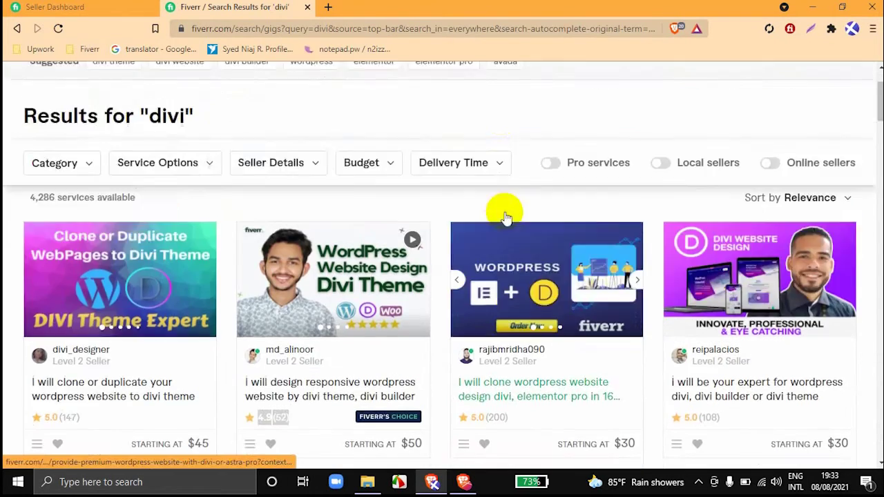
scroll(477, 223, "up", 2)
Go to page 2 of the divi results, then return to the cPanel login window.
scroll(410, 277, "down", 2)
scroll(465, 290, "up", 2)
scroll(487, 290, "down", 5)
scroll(486, 289, "down", 15)
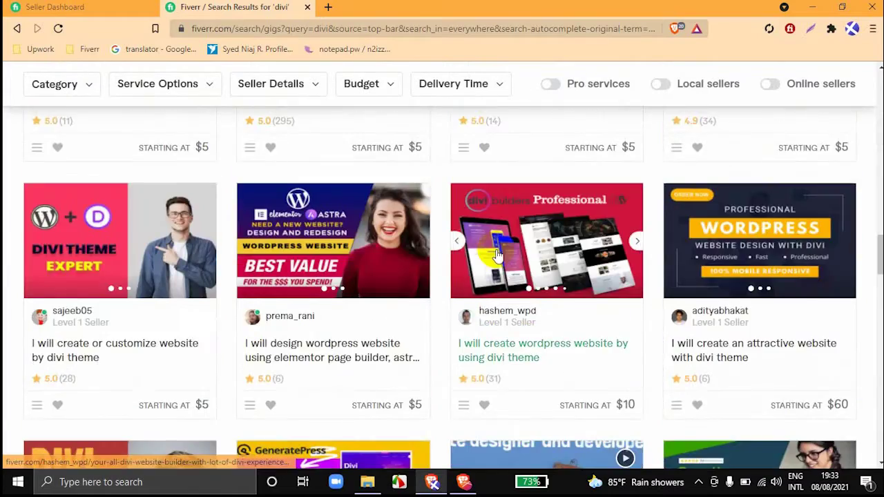
scroll(490, 262, "down", 10)
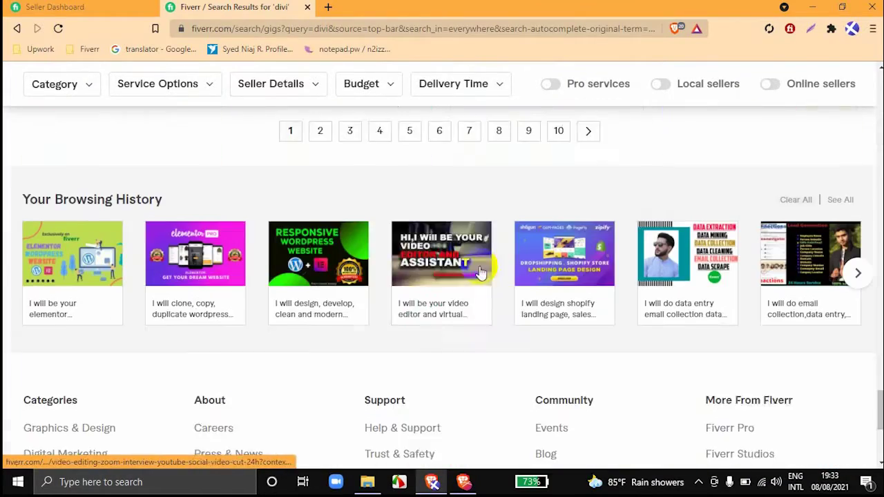
left_click(319, 132)
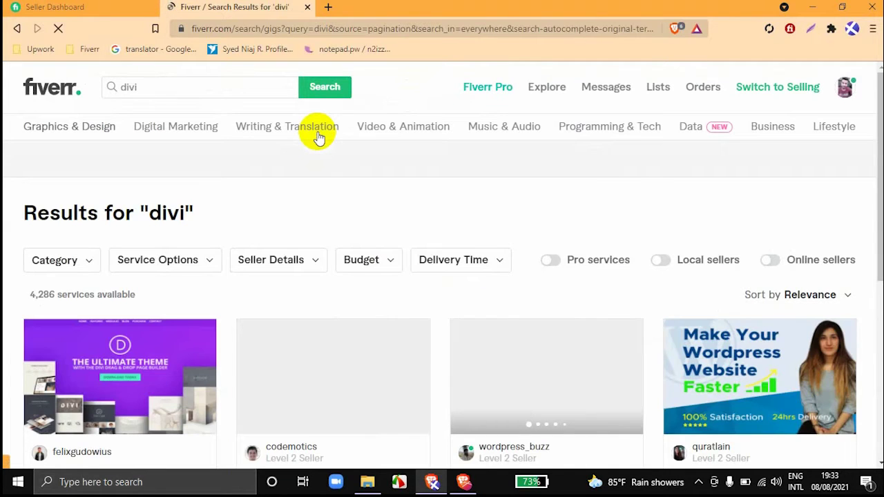
left_click(463, 481)
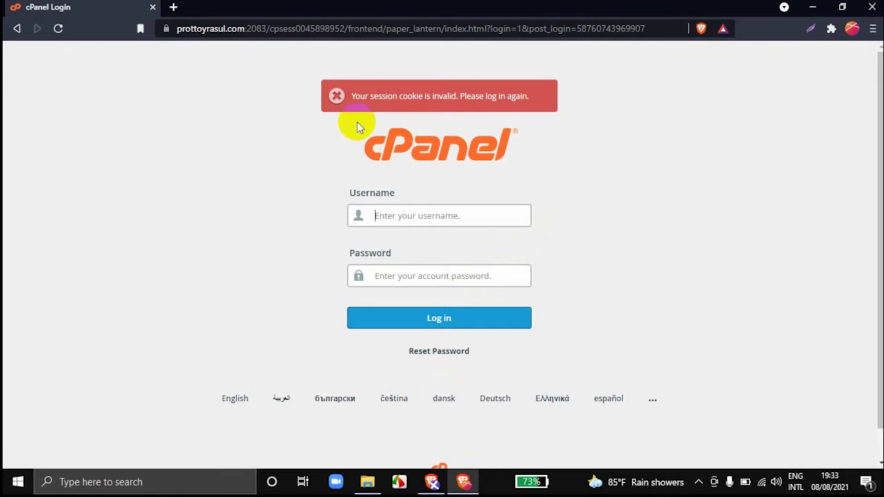
Highlight the site's domain in the address, then fill in the saved cPanel username.
left_click_drag(245, 24, 170, 29)
left_click(185, 104)
left_click(384, 212)
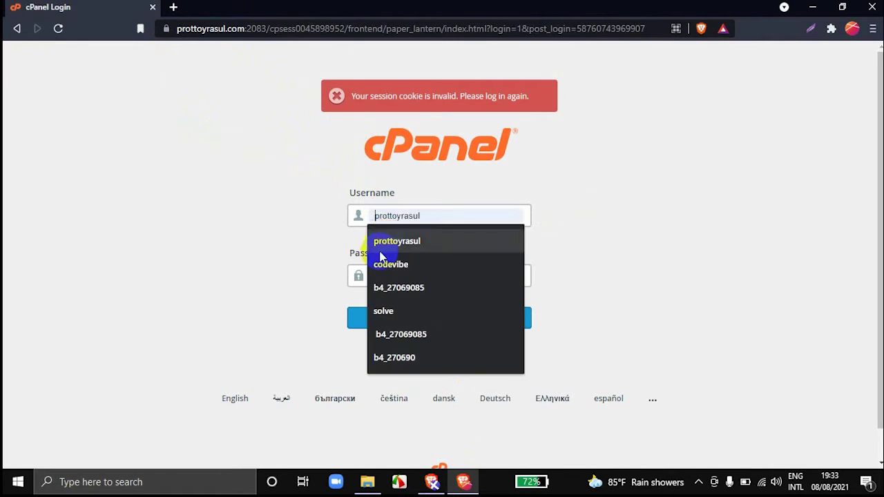
left_click(297, 266)
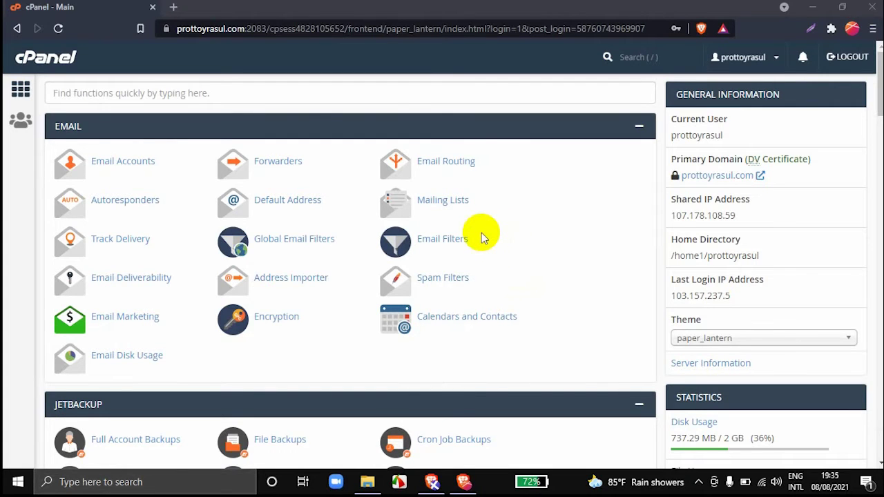
scroll(481, 238, "down", 5)
scroll(480, 236, "up", 5)
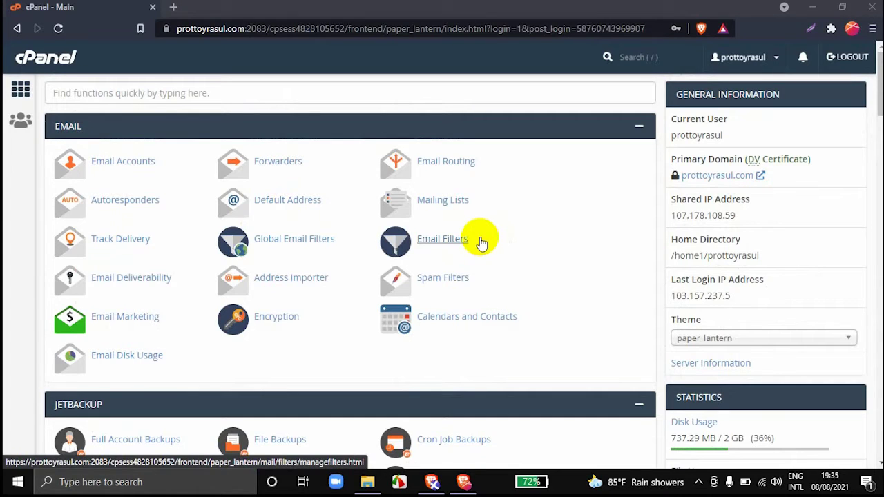
left_click(777, 62)
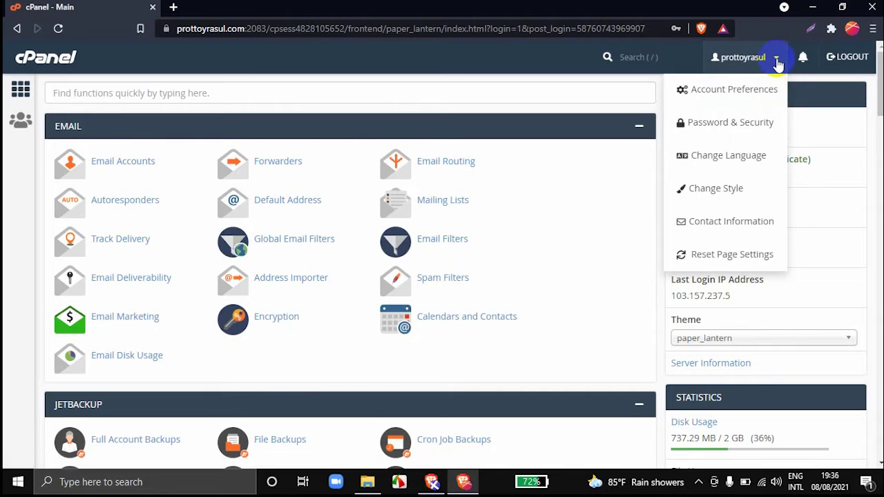
left_click(603, 142)
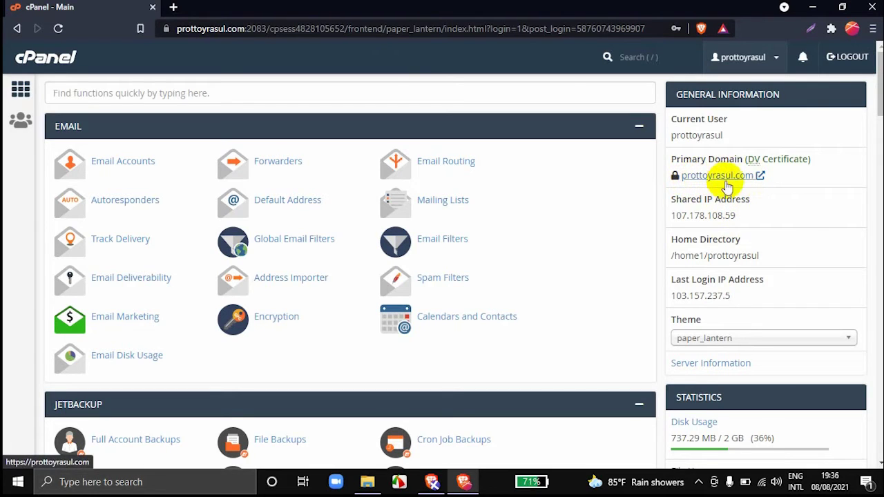
In a new tab, type the site's 'new.' subdomain address, then change it to the domain plus '/new'.
left_click(173, 7)
type("new")
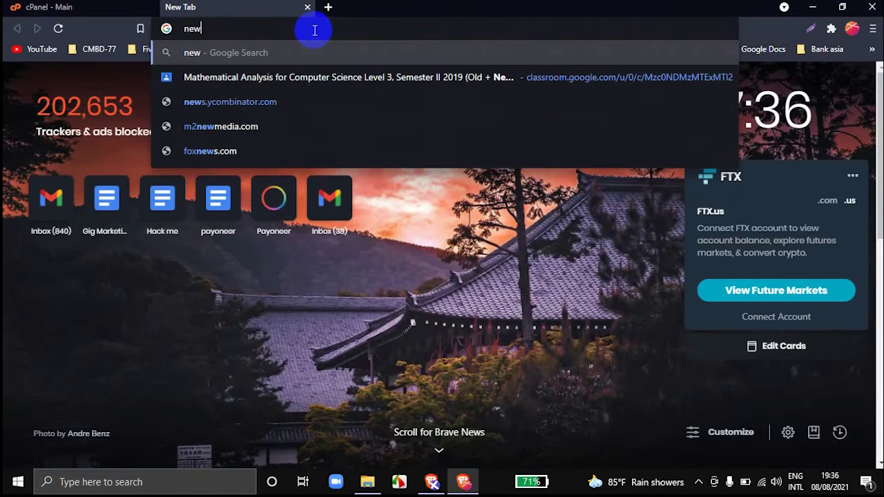
type(".prottoyrasul")
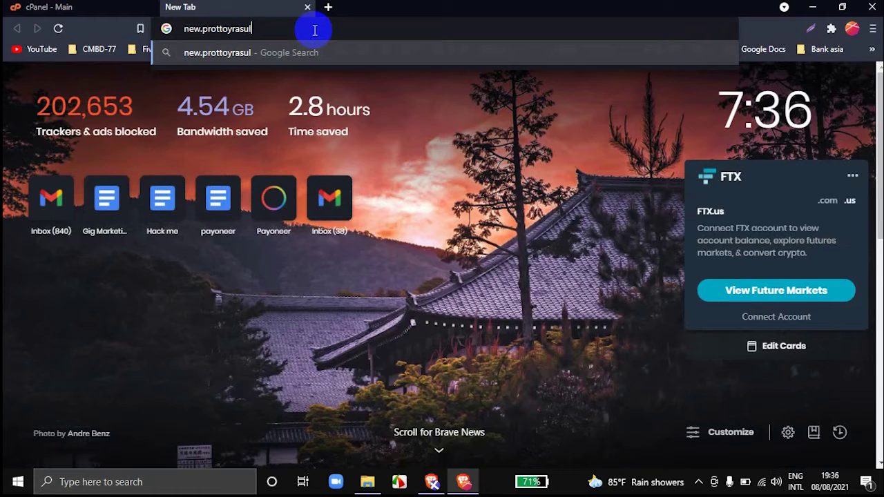
type(".com")
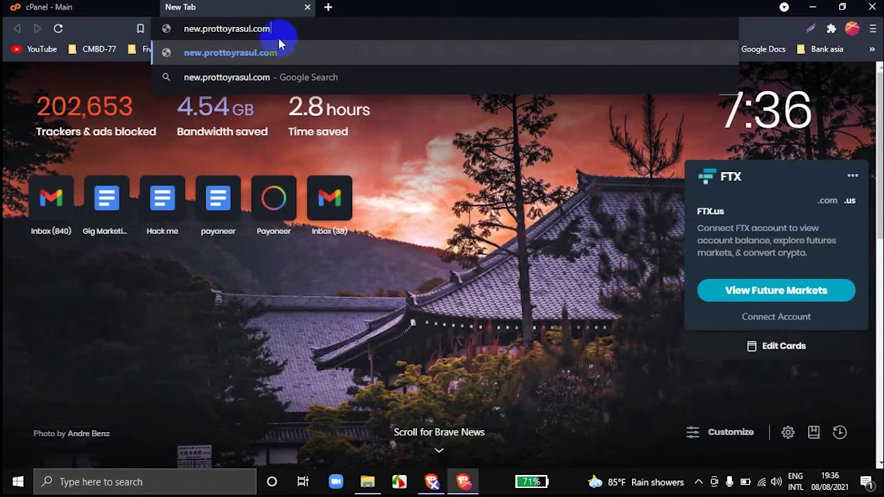
left_click_drag(278, 27, 169, 27)
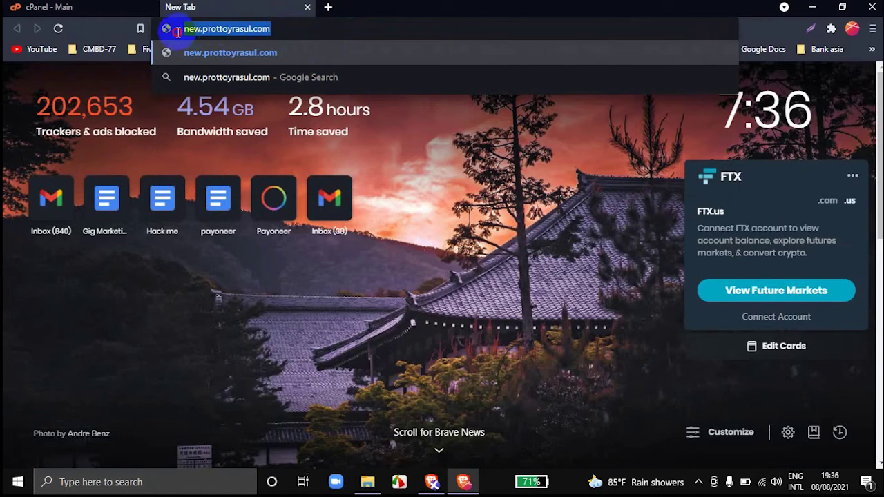
left_click(290, 29)
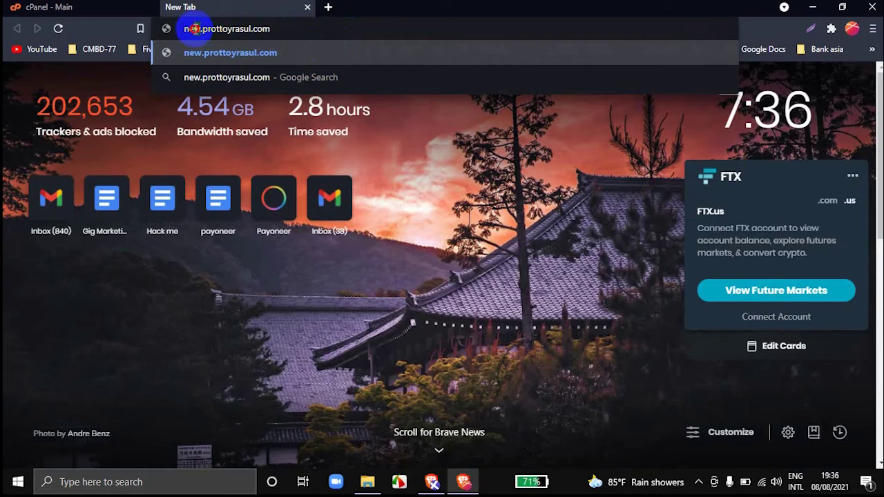
left_click(185, 29)
double_click(185, 29)
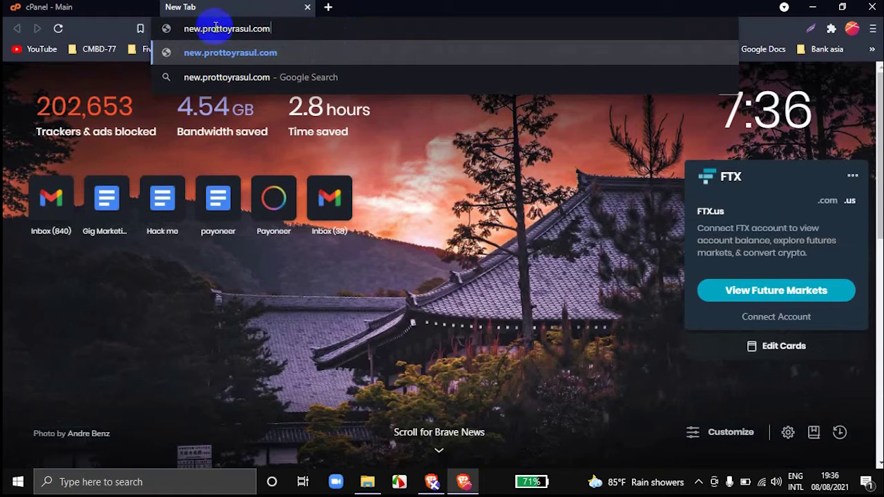
left_click(186, 31)
key("Delete")
key("Delete")
key("Delete")
key("Delete")
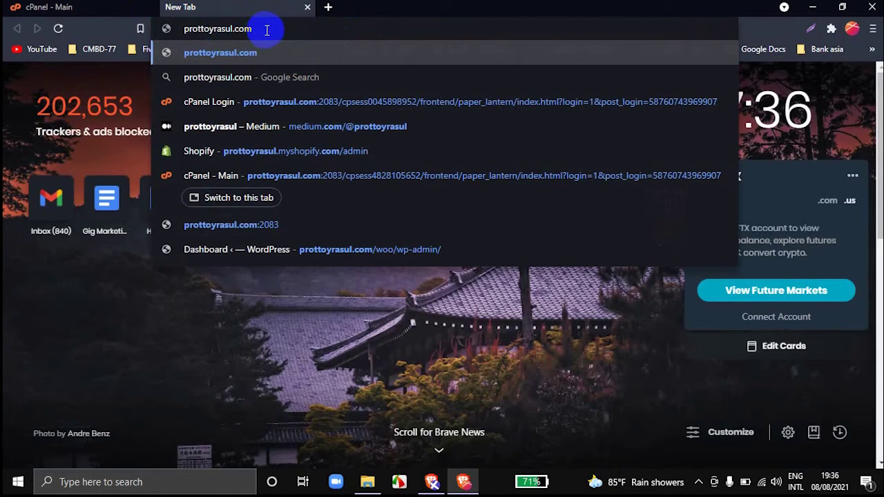
type("/new")
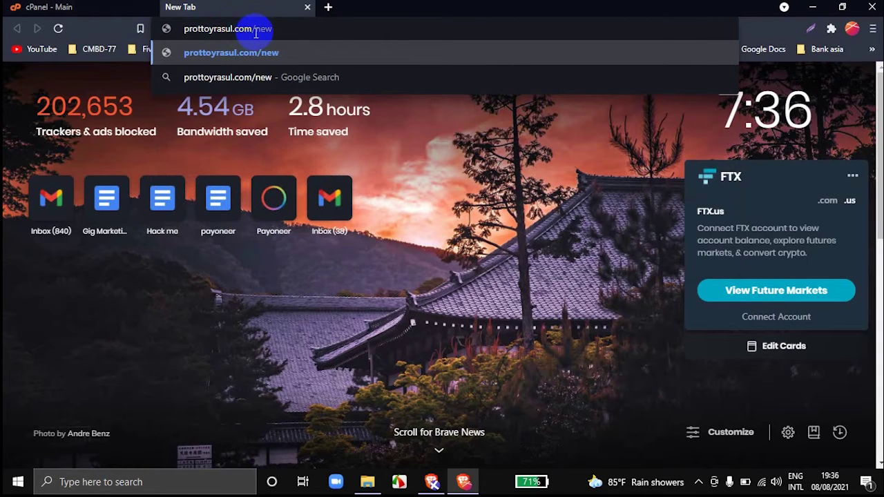
Highlight the domain and /new parts of the edited address, then close the tab unvisited.
left_click_drag(252, 29, 175, 34)
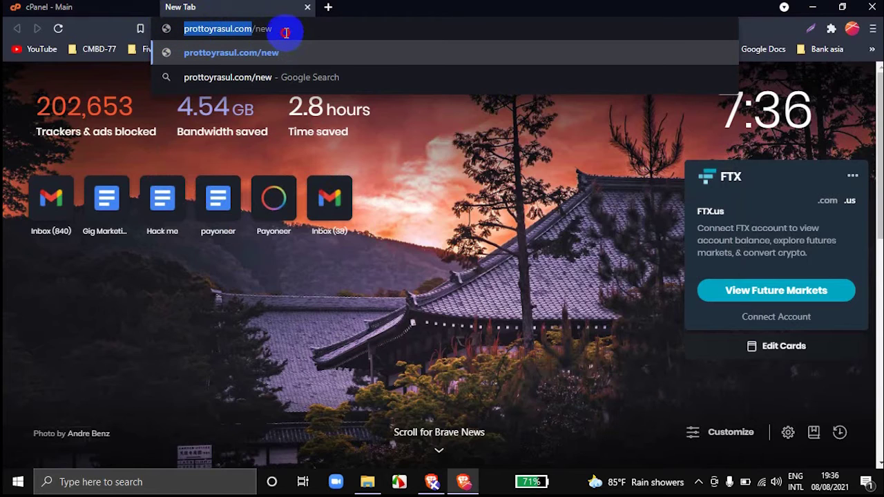
left_click(265, 35)
double_click(264, 34)
left_click(285, 32)
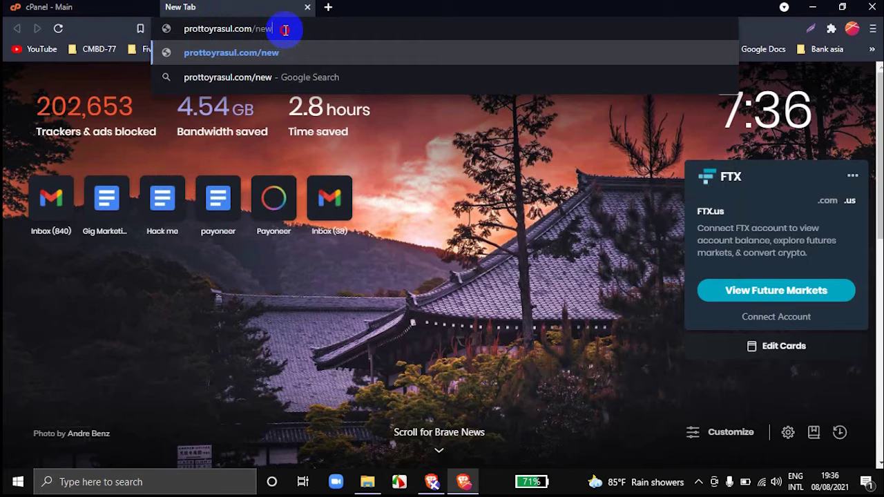
left_click_drag(285, 30, 171, 29)
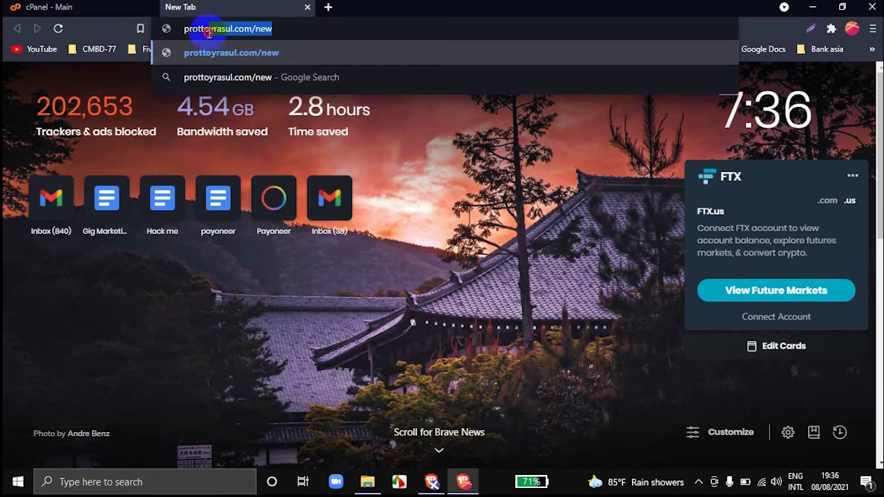
left_click(307, 7)
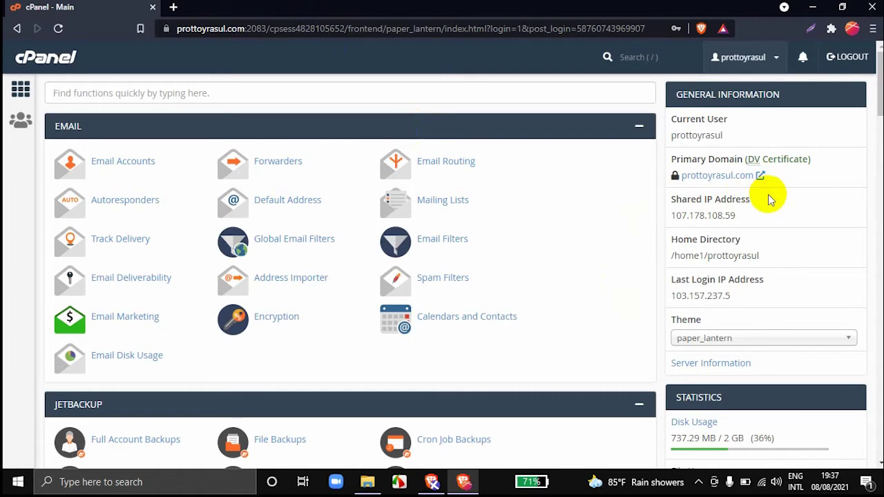
Launch Softaculous Apps Installer from the Software section of the cPanel home page.
scroll(453, 266, "down", 3)
scroll(461, 269, "up", 3)
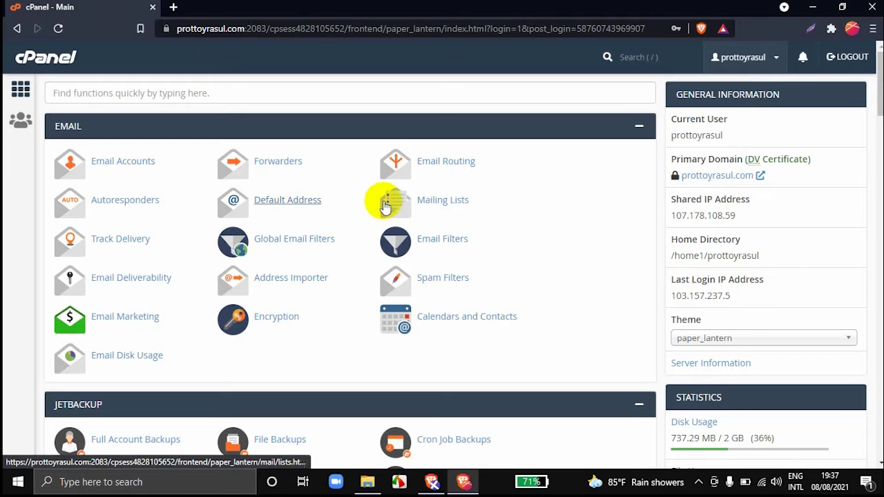
scroll(270, 316, "down", 3)
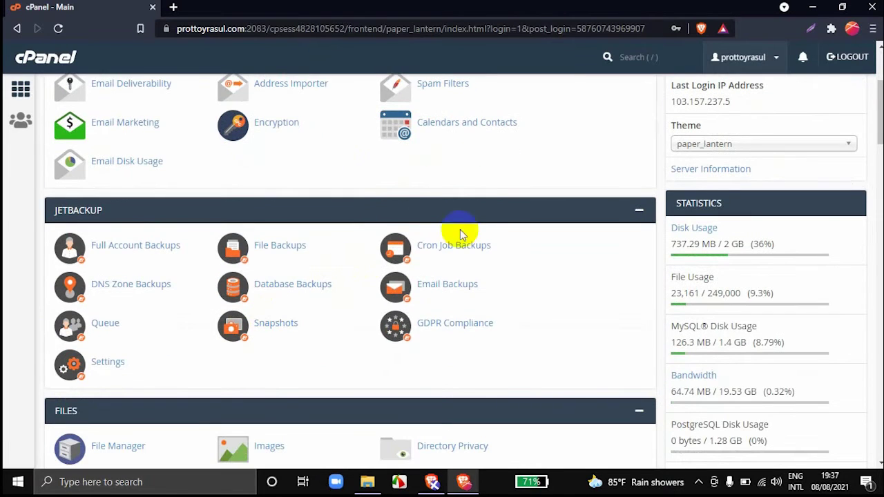
scroll(458, 233, "up", 3)
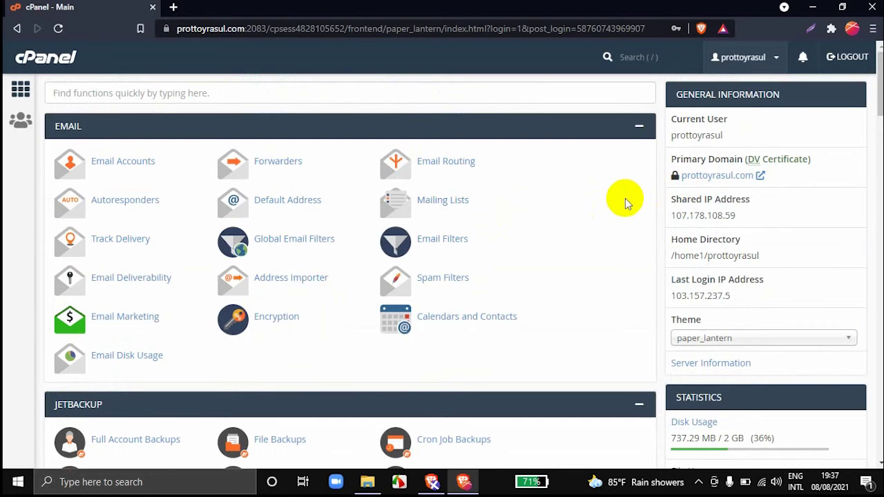
scroll(355, 299, "down", 12)
scroll(327, 288, "up", 5)
scroll(329, 289, "down", 16)
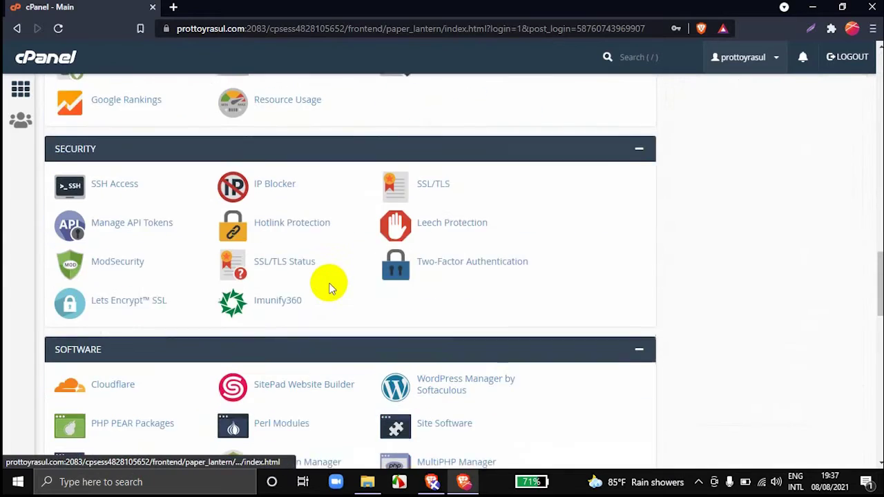
scroll(330, 288, "down", 5)
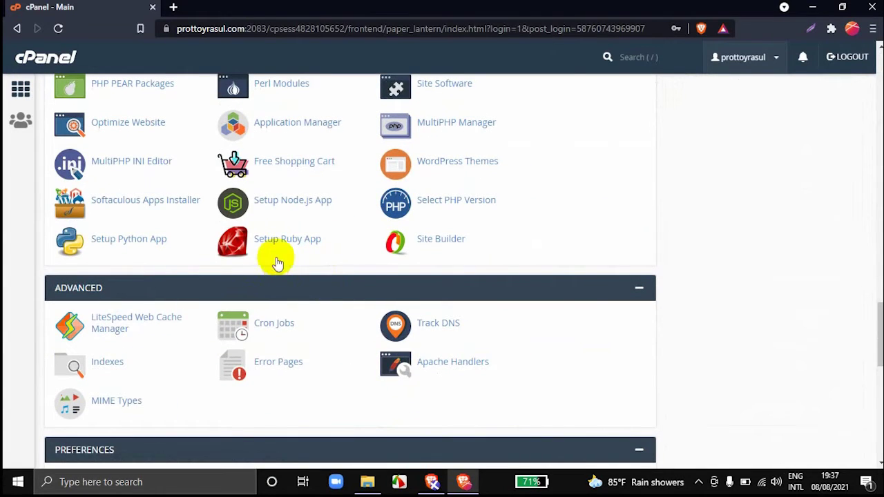
left_click(165, 200)
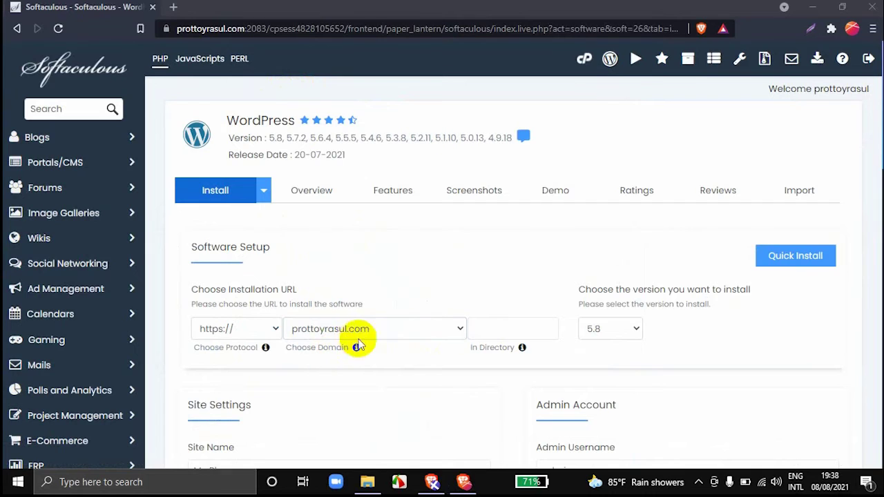
Keep the main domain and enter divi as the WordPress install directory.
left_click(388, 331)
left_click(390, 334)
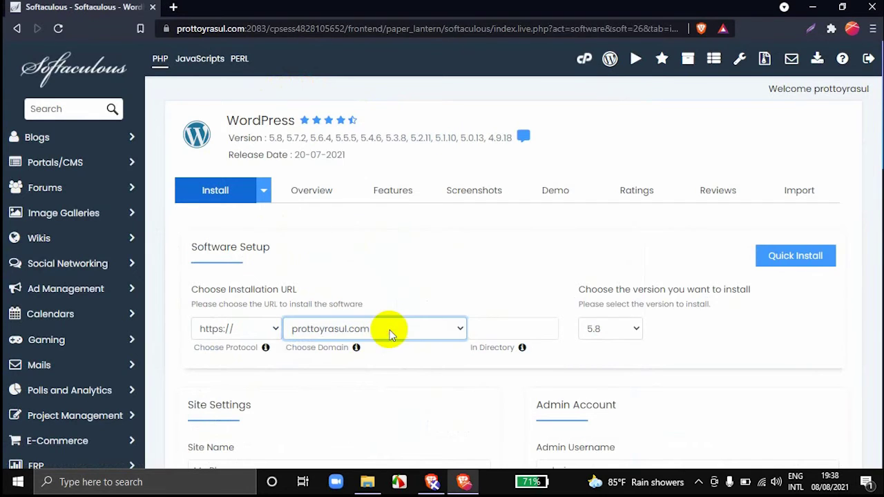
left_click(494, 327)
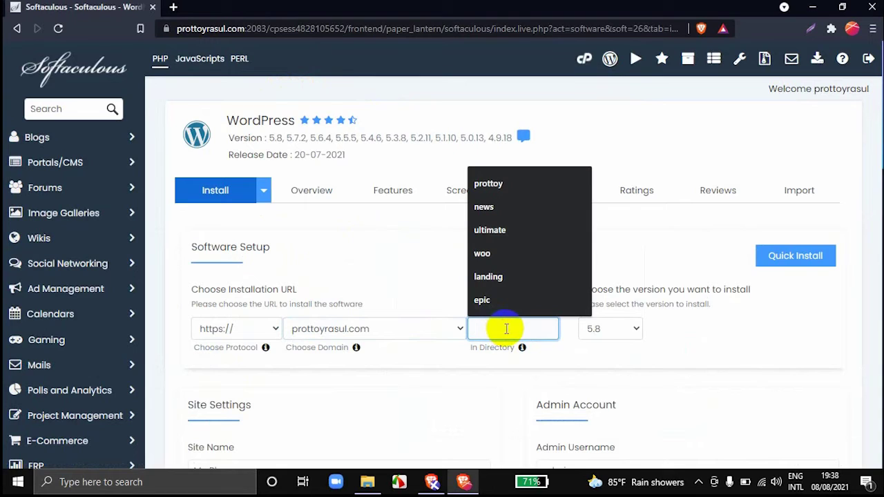
type("D")
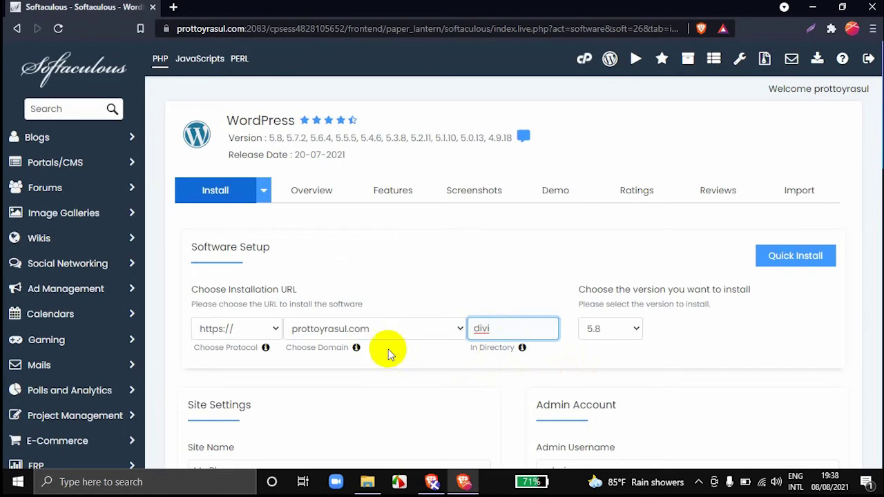
scroll(401, 349, "down", 3)
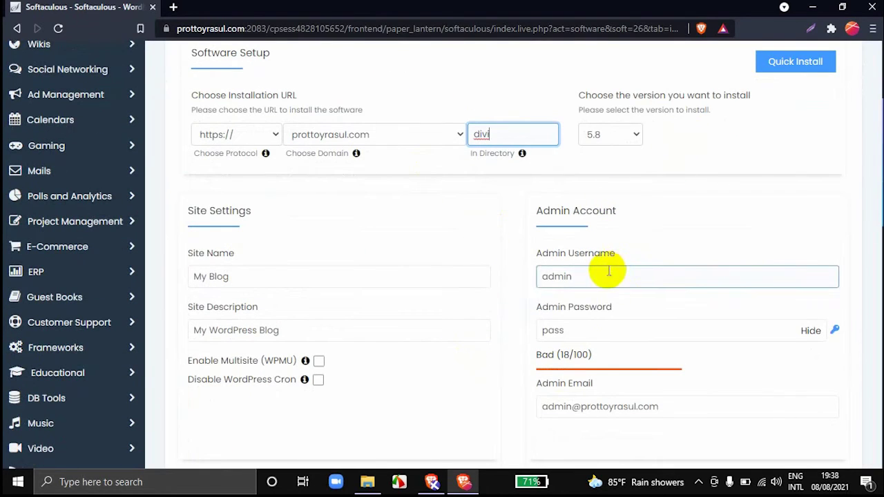
Replace the default admin username and password with the new admin credentials.
left_click_drag(587, 276, 508, 284)
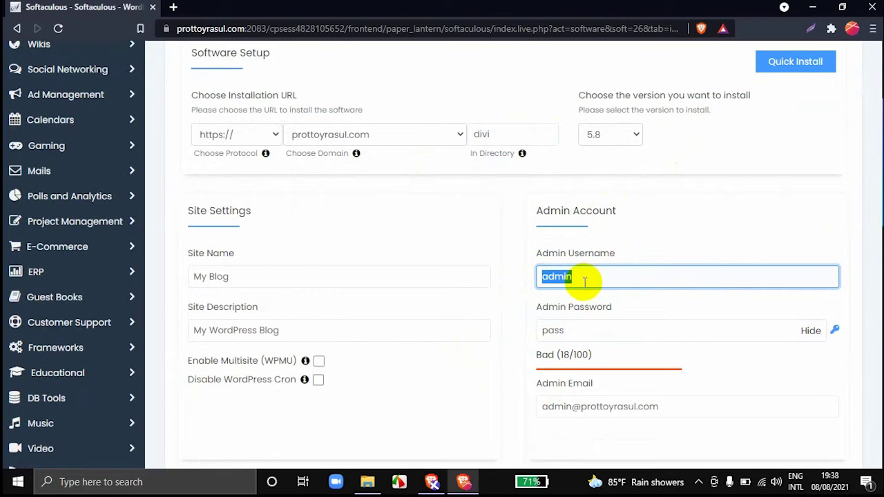
type("prottoy")
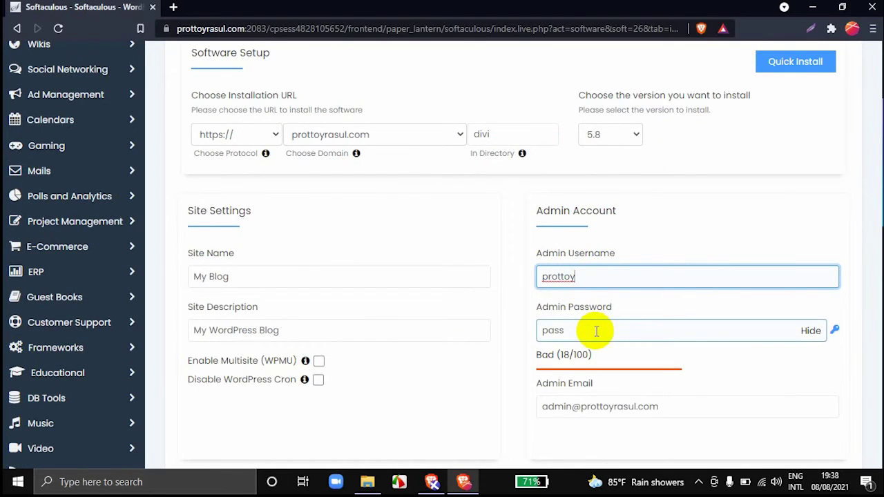
left_click_drag(594, 330, 529, 334)
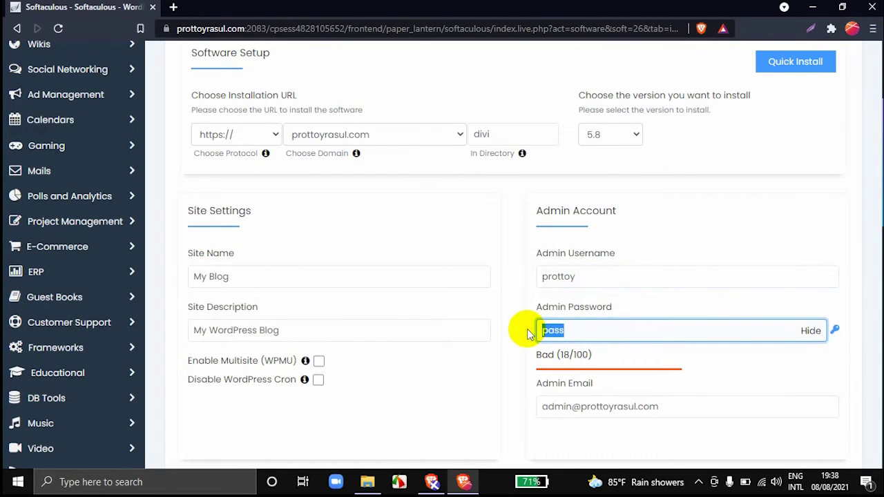
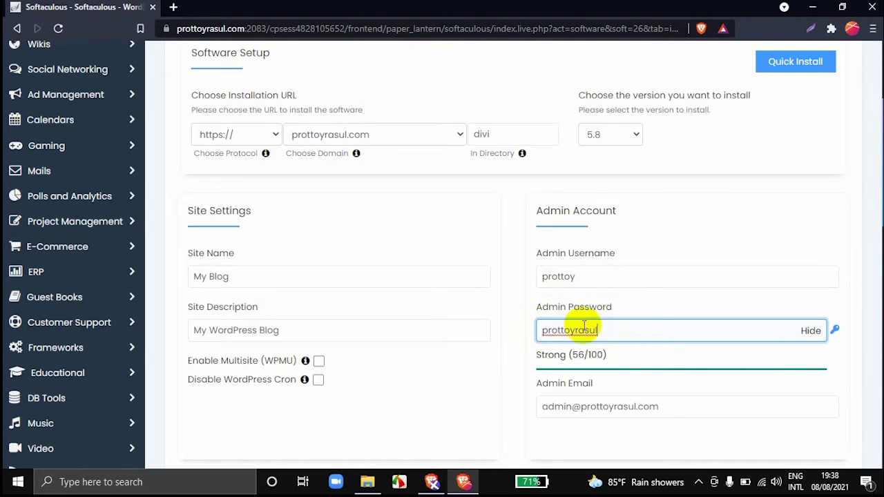
left_click_drag(627, 334, 532, 336)
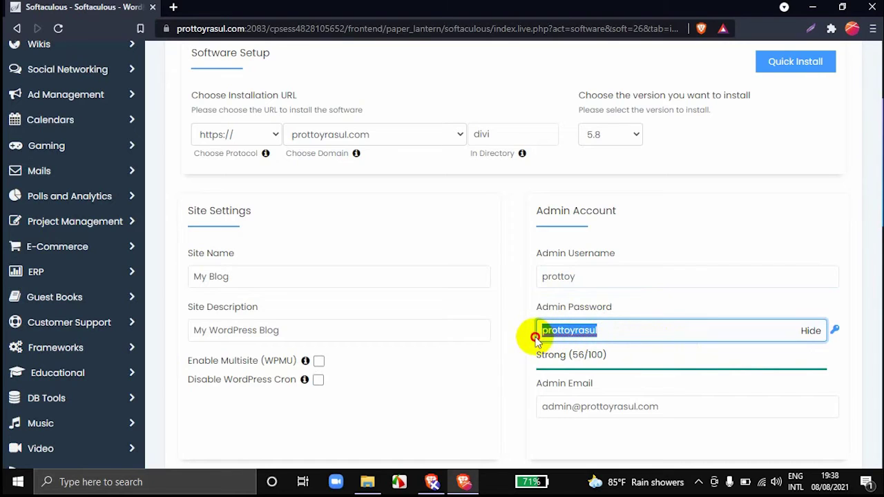
left_click(623, 330)
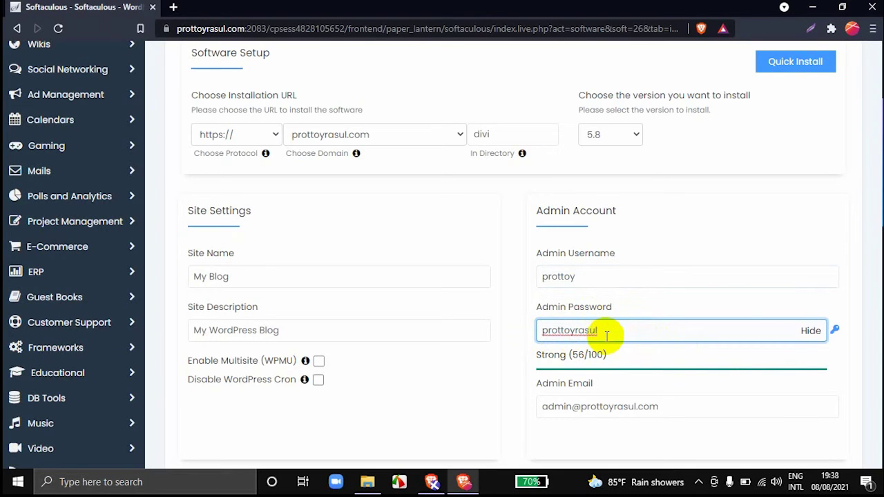
Scroll past the plugin and theme options down to the Install button.
scroll(625, 334, "down", 1)
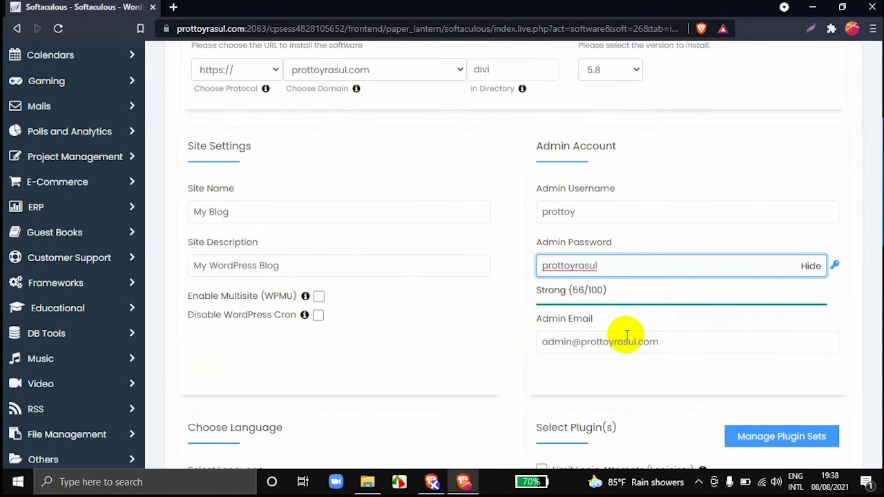
scroll(624, 308, "down", 4)
scroll(624, 303, "up", 2)
scroll(615, 286, "down", 2)
scroll(615, 286, "up", 6)
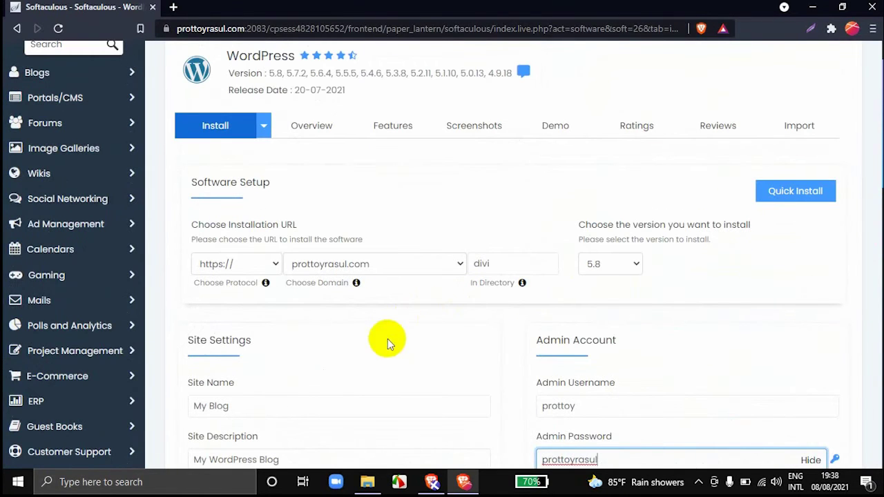
scroll(668, 255, "down", 9)
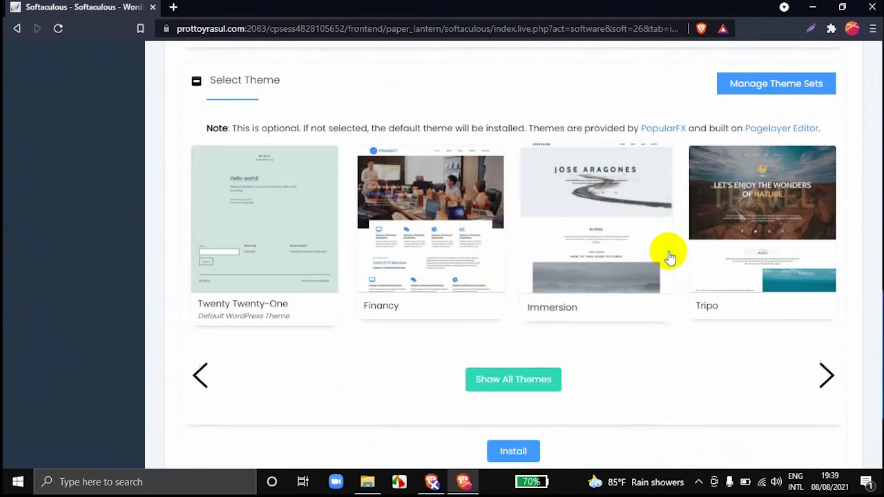
scroll(664, 257, "down", 3)
Install WordPress into the divi folder and open the new site's Administrative URL.
left_click(514, 296)
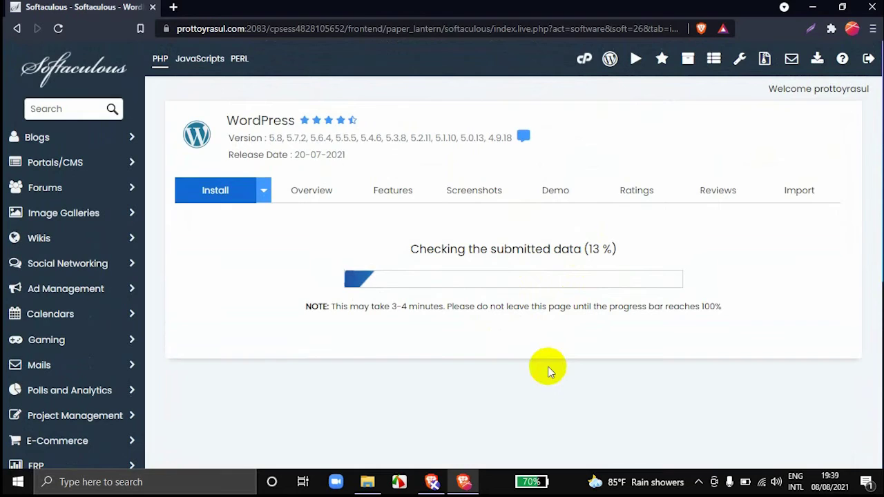
scroll(419, 292, "down", 1)
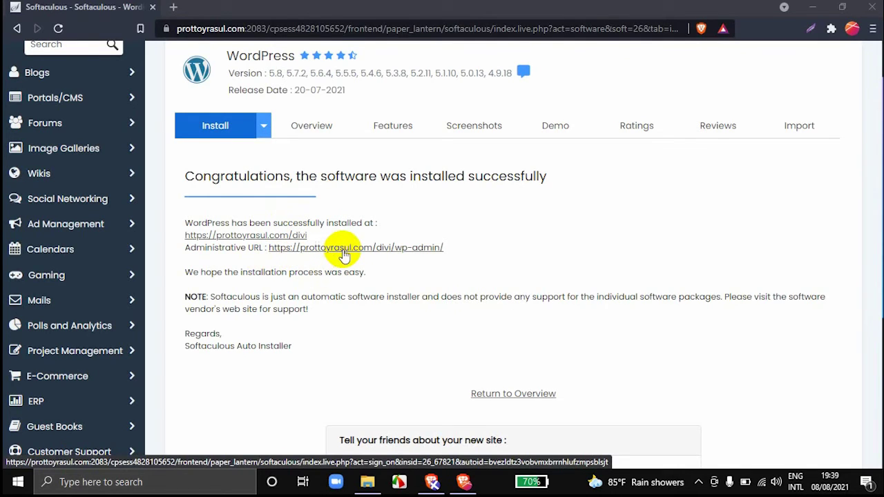
left_click(343, 250)
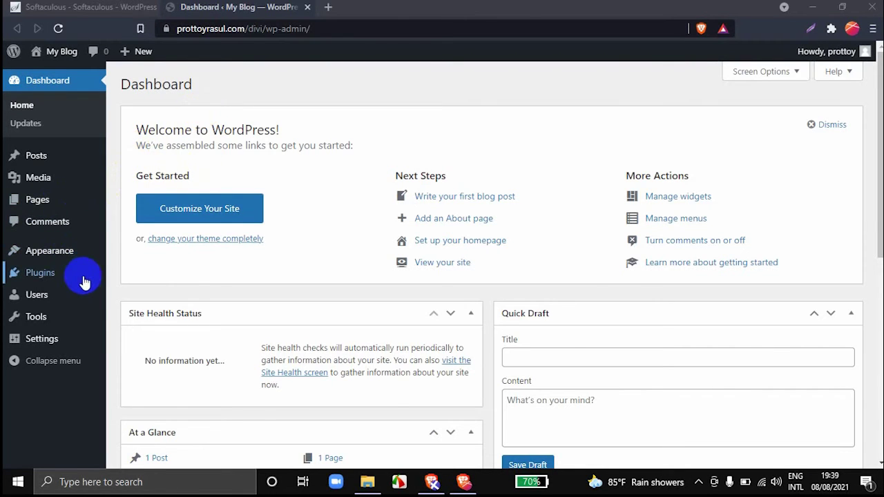
Highlight the /divi folder and /wp-admin parts of the dashboard's web address.
mouse_move(88, 282)
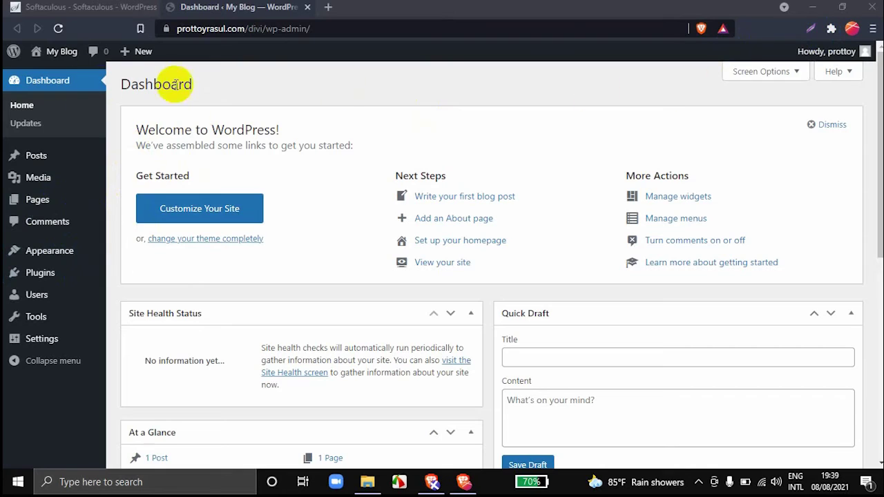
left_click(266, 29)
left_click_drag(266, 30, 155, 29)
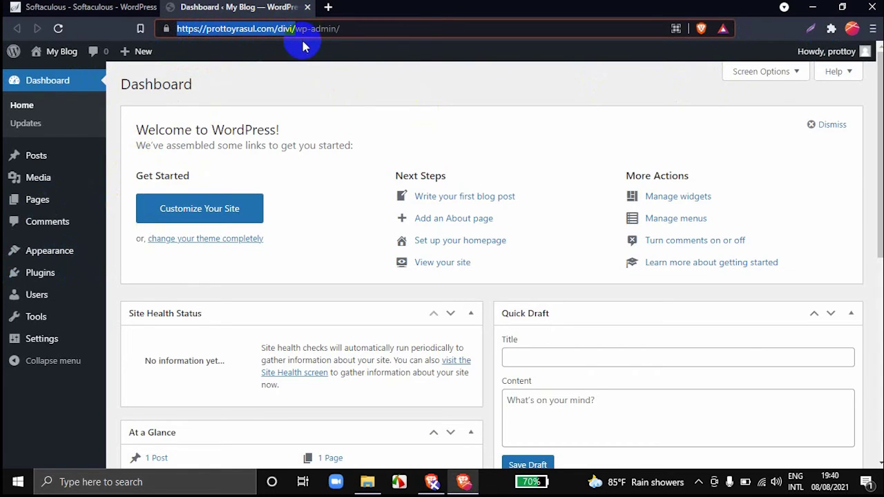
left_click_drag(346, 30, 298, 29)
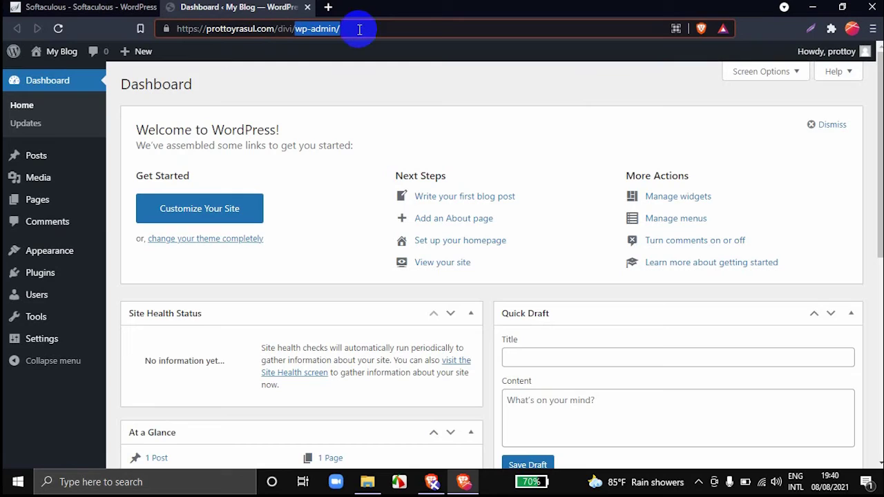
left_click_drag(293, 28, 178, 34)
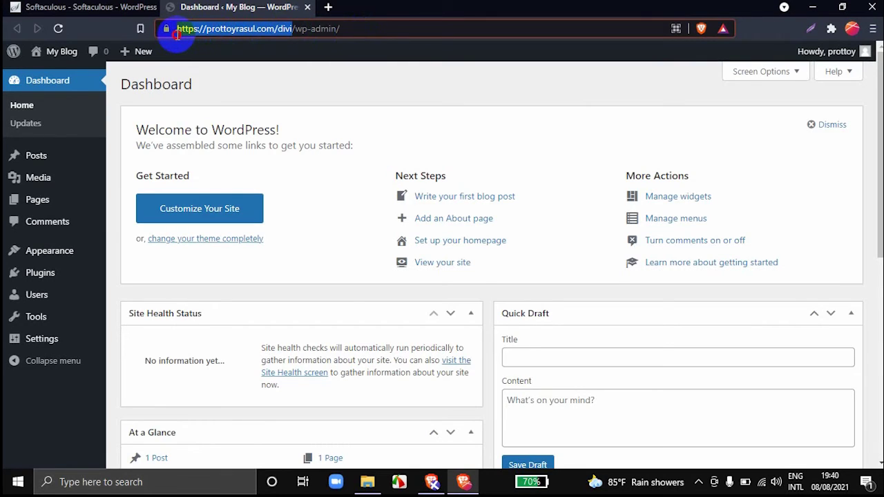
left_click(348, 29)
left_click_drag(349, 29, 297, 29)
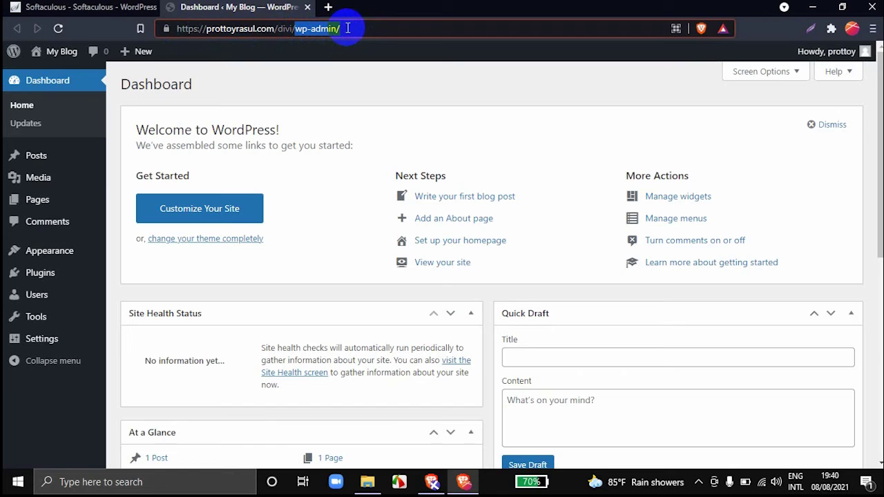
left_click(331, 72)
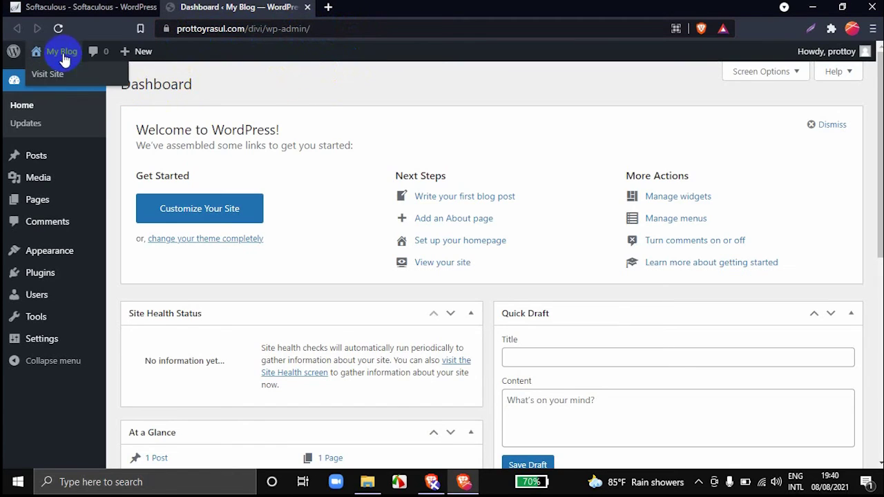
Open the public My Blog front page in a new browser tab.
right_click(69, 74)
left_click(104, 82)
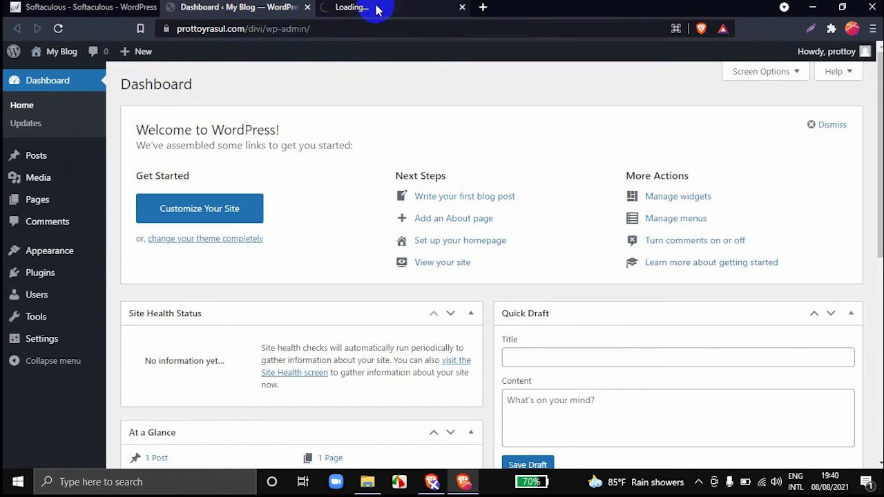
left_click(377, 10)
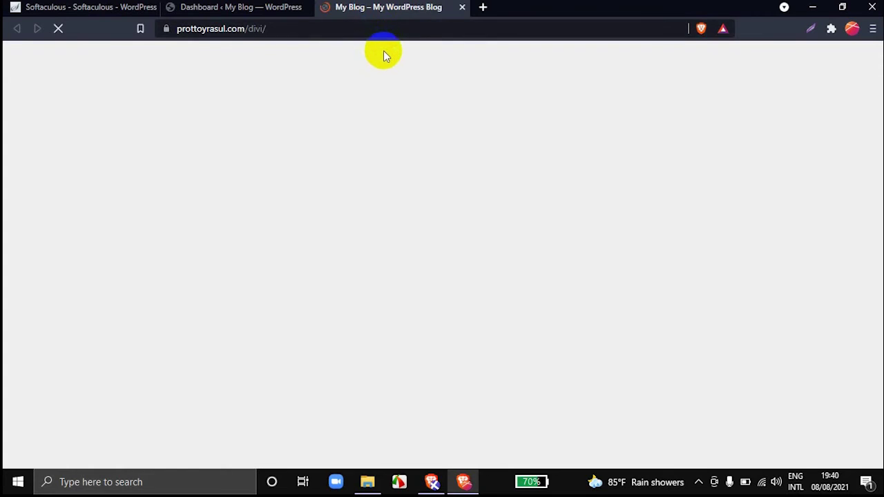
Scroll through the My Blog front page, then return to the WordPress admin dashboard.
scroll(450, 245, "down", 3)
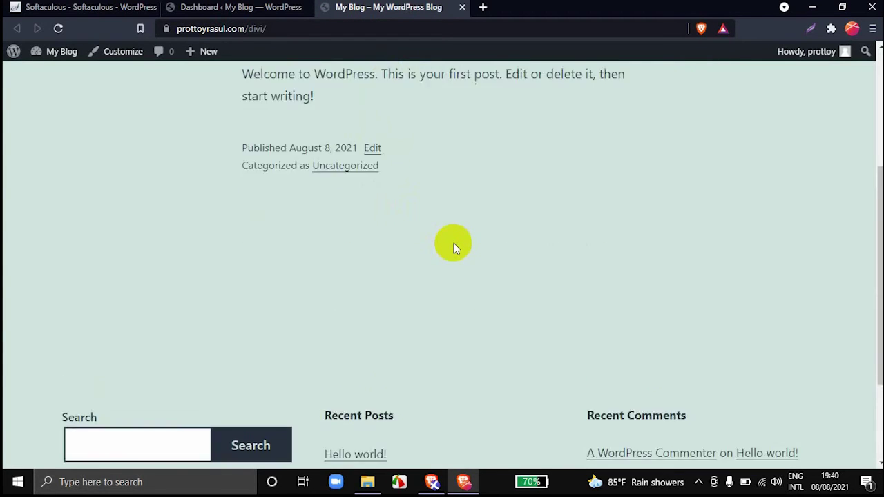
scroll(455, 240, "up", 3)
scroll(461, 221, "down", 2)
scroll(461, 221, "up", 3)
left_click(303, 7)
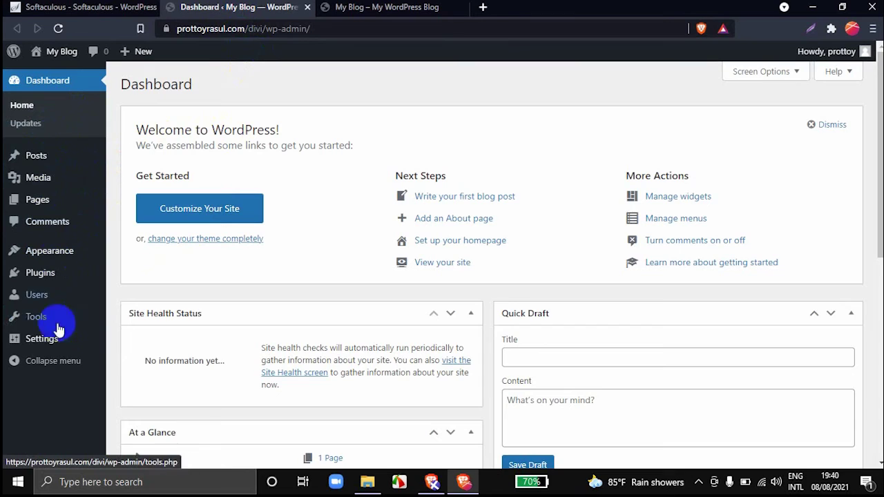
mouse_move(41, 177)
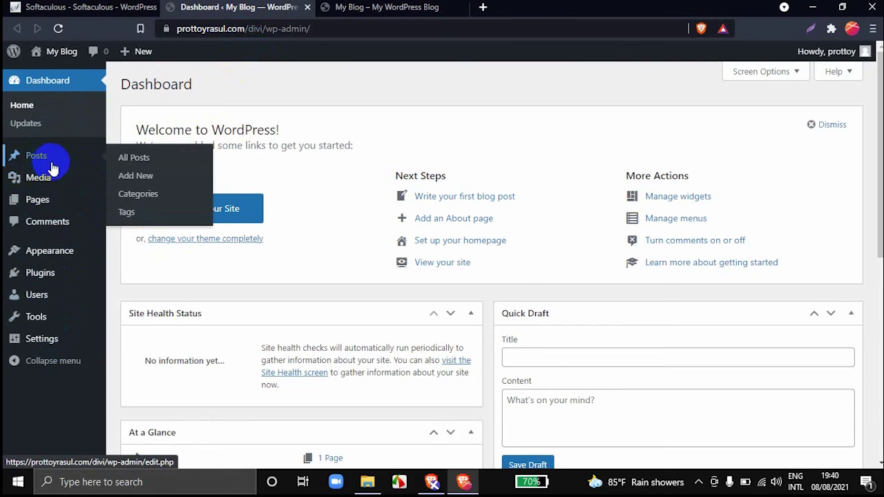
mouse_move(63, 165)
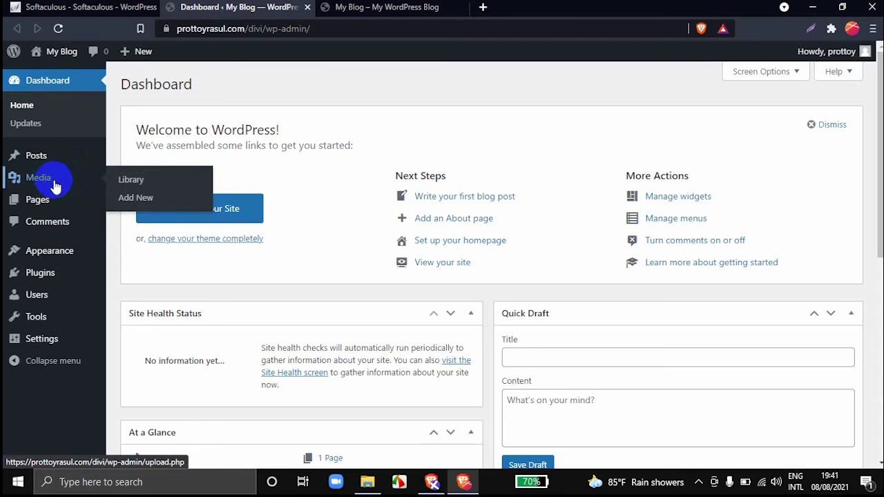
mouse_move(56, 205)
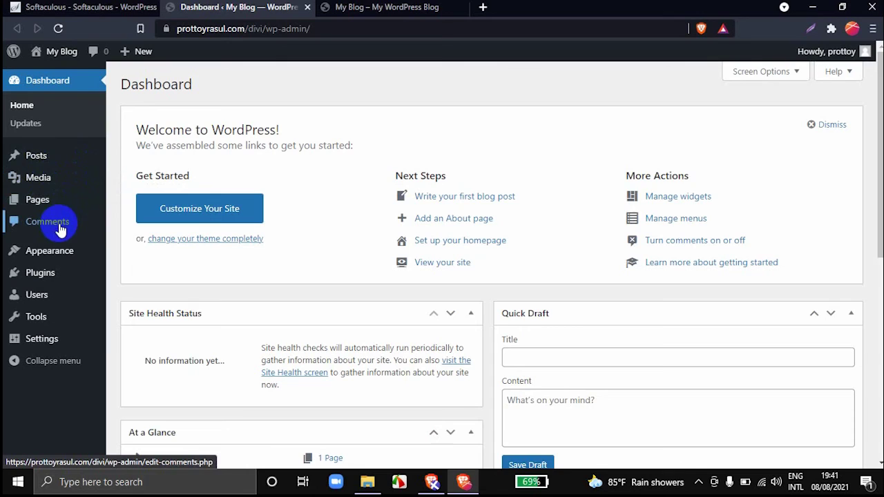
mouse_move(65, 253)
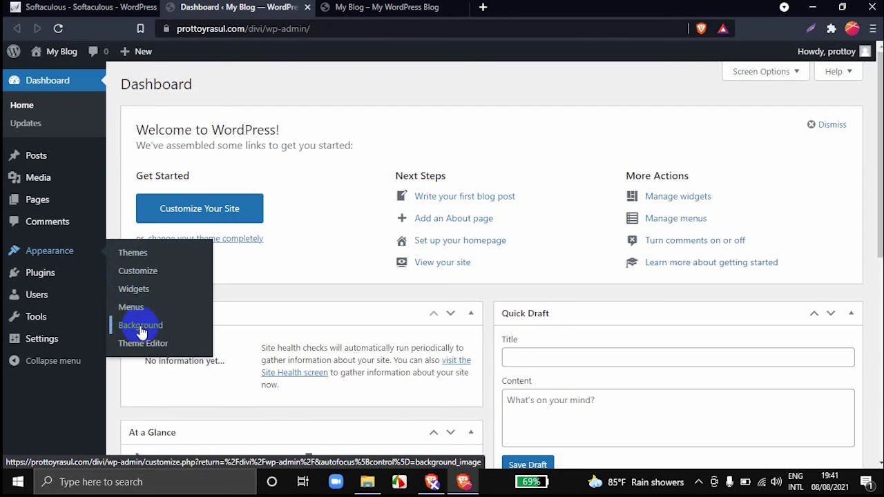
mouse_move(43, 278)
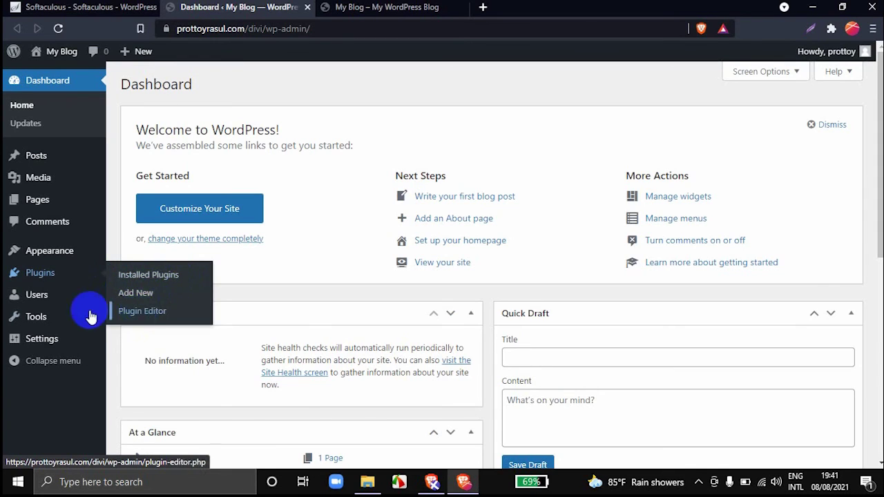
mouse_move(46, 304)
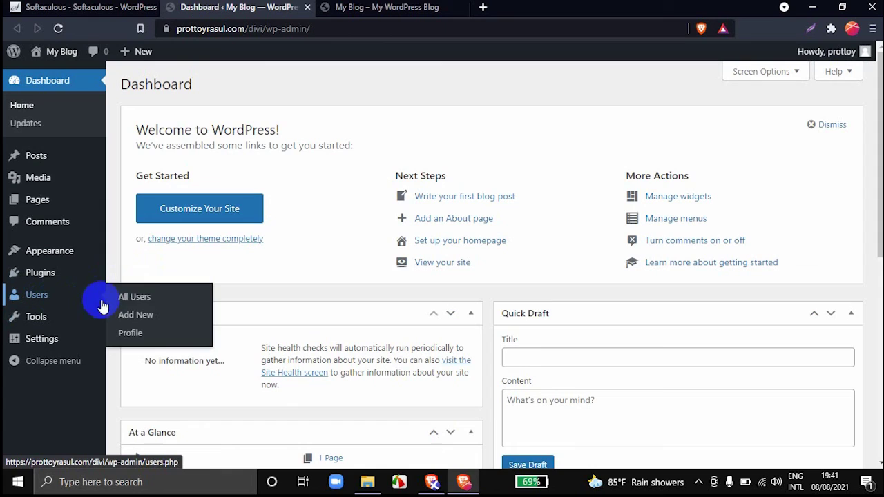
left_click(143, 304)
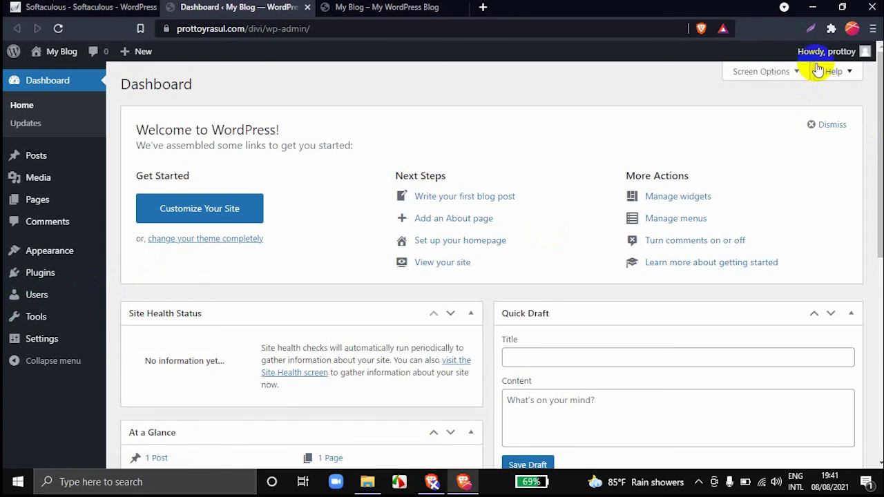
left_click(841, 61)
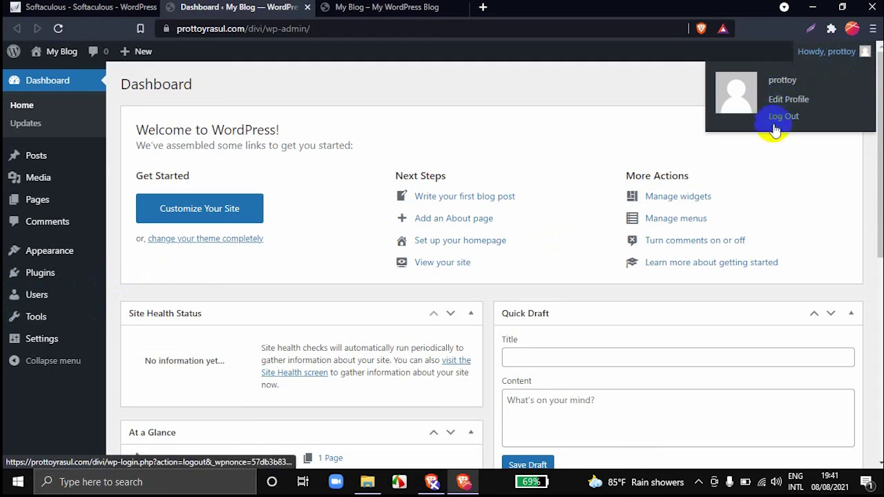
mouse_move(67, 295)
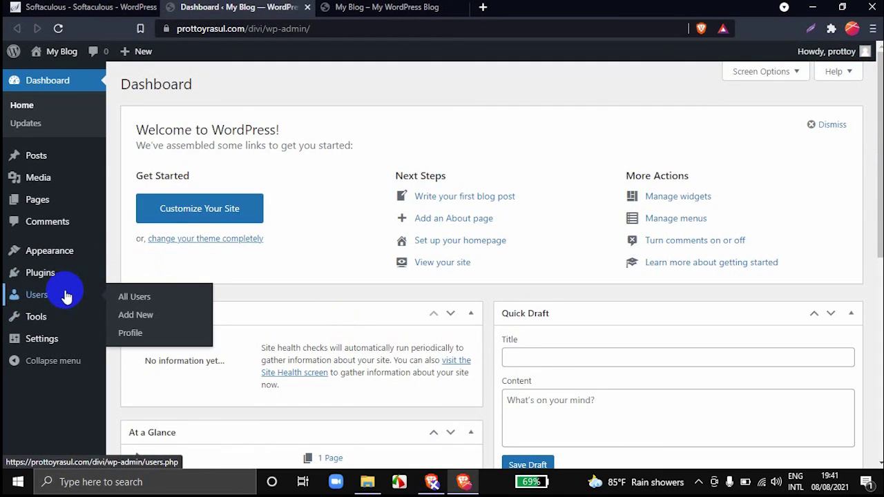
mouse_move(56, 312)
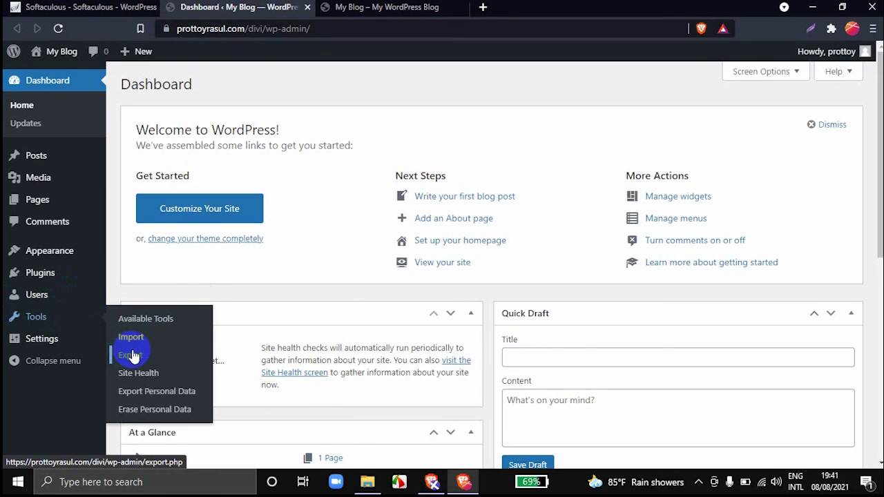
mouse_move(60, 347)
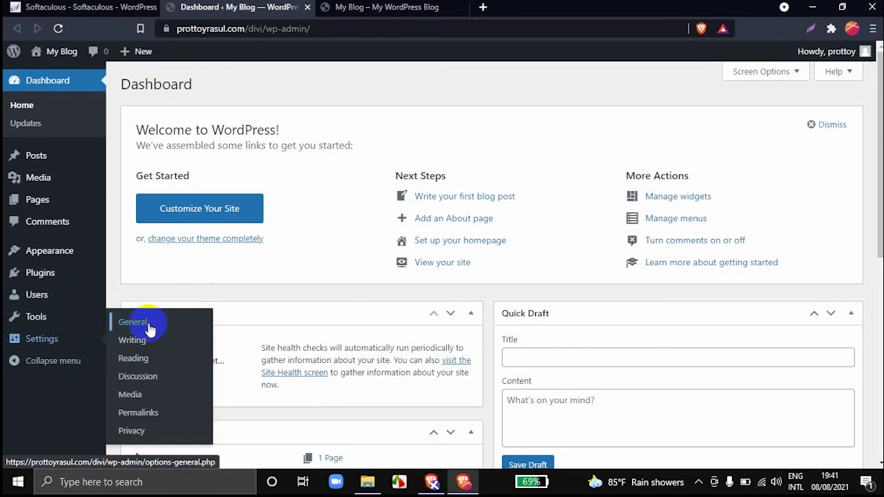